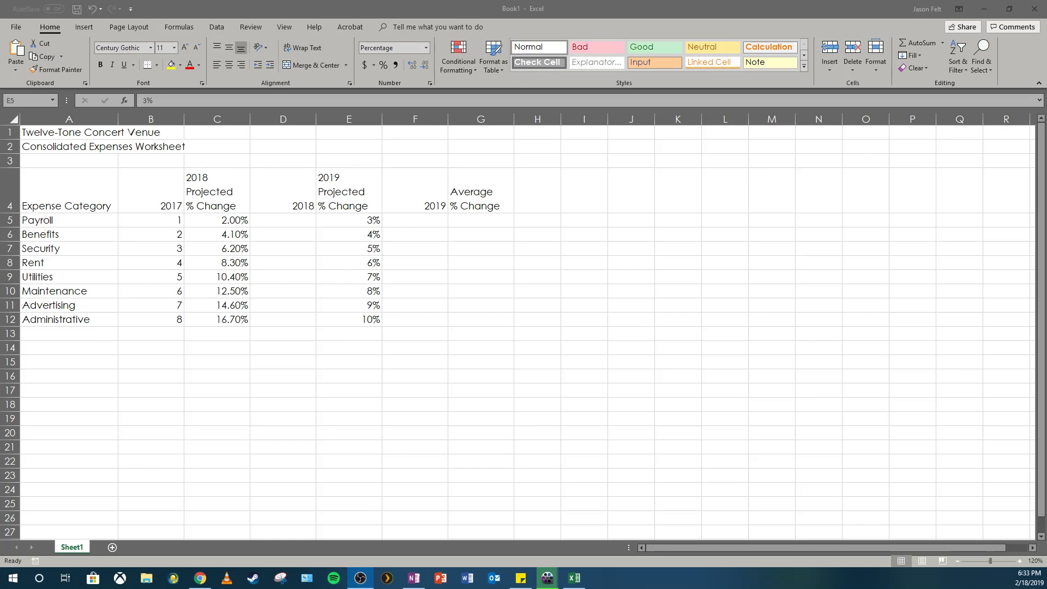
Enter the formula =TODAY() in cell G3 and clear the cell again.
left_click(495, 160)
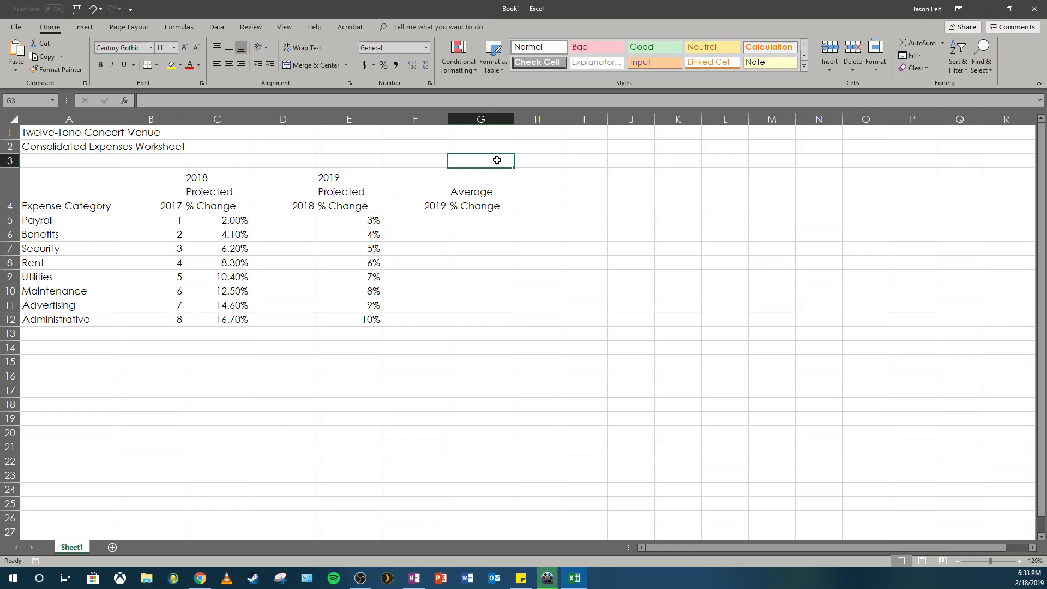
type("=TODAY(")
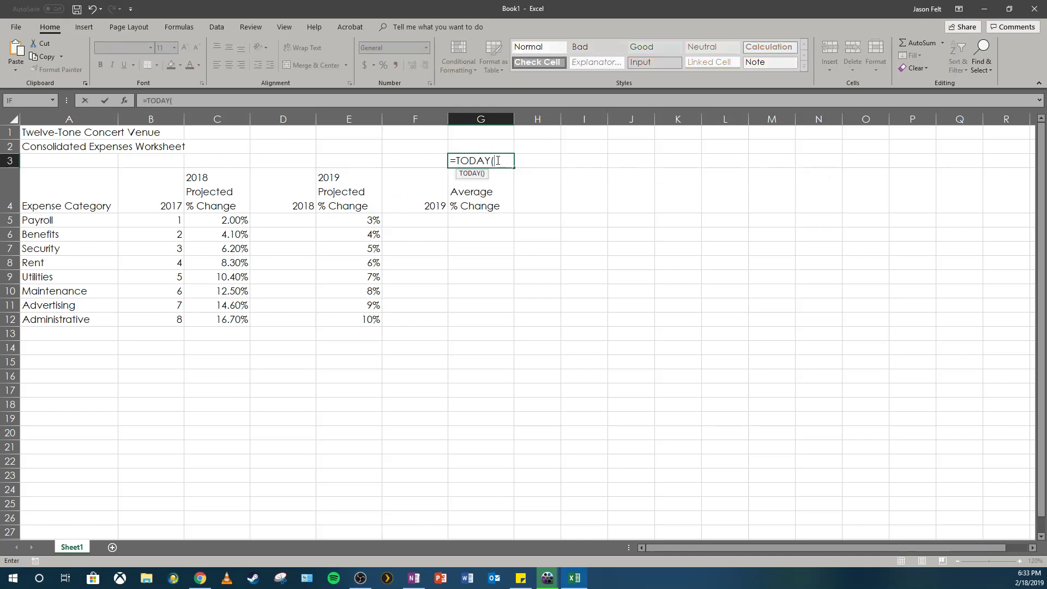
type(")")
key("Return")
left_click(506, 160)
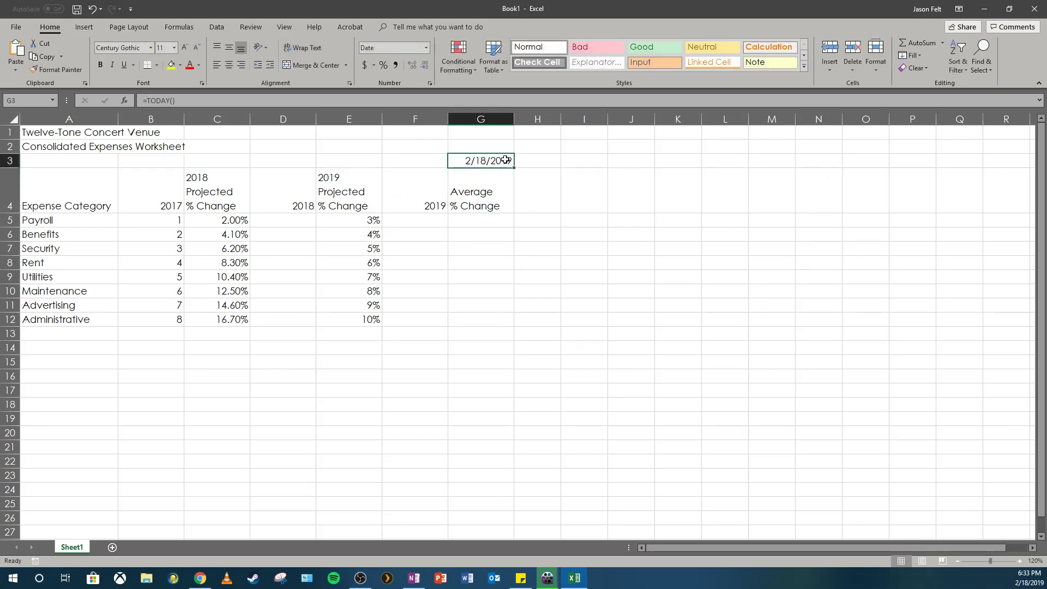
key("Delete")
Find TODAY by searching in the Insert Function dialog and insert the function into cell G3.
left_click(168, 23)
left_click(22, 64)
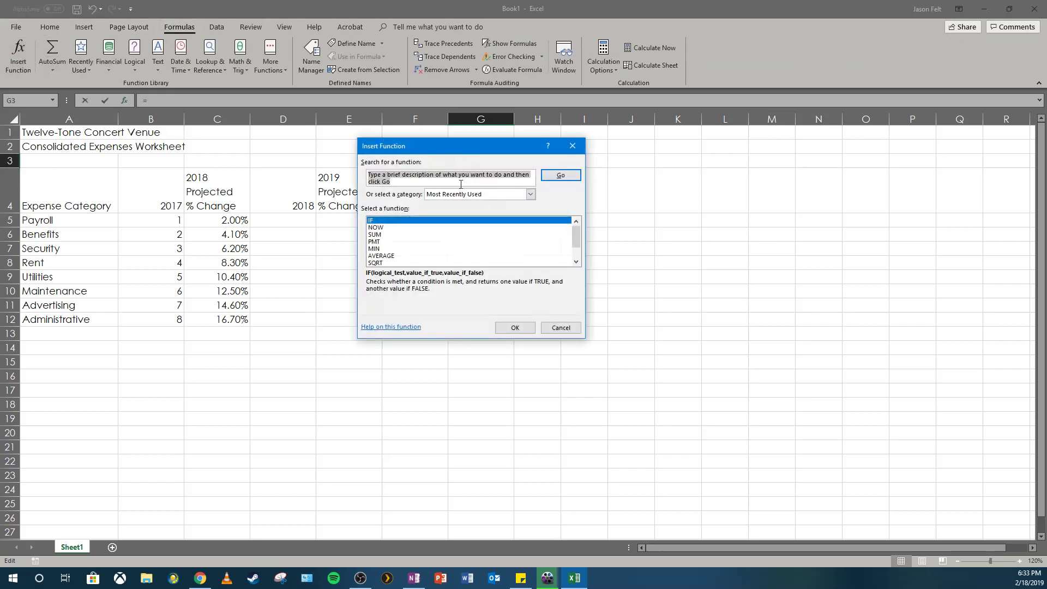
type("TODAY")
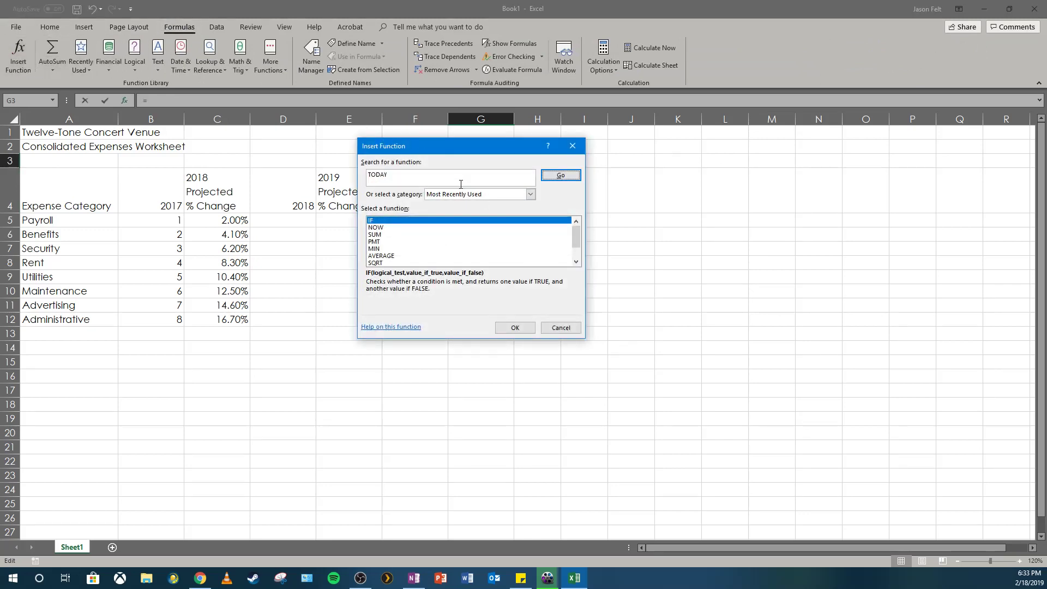
left_click(562, 177)
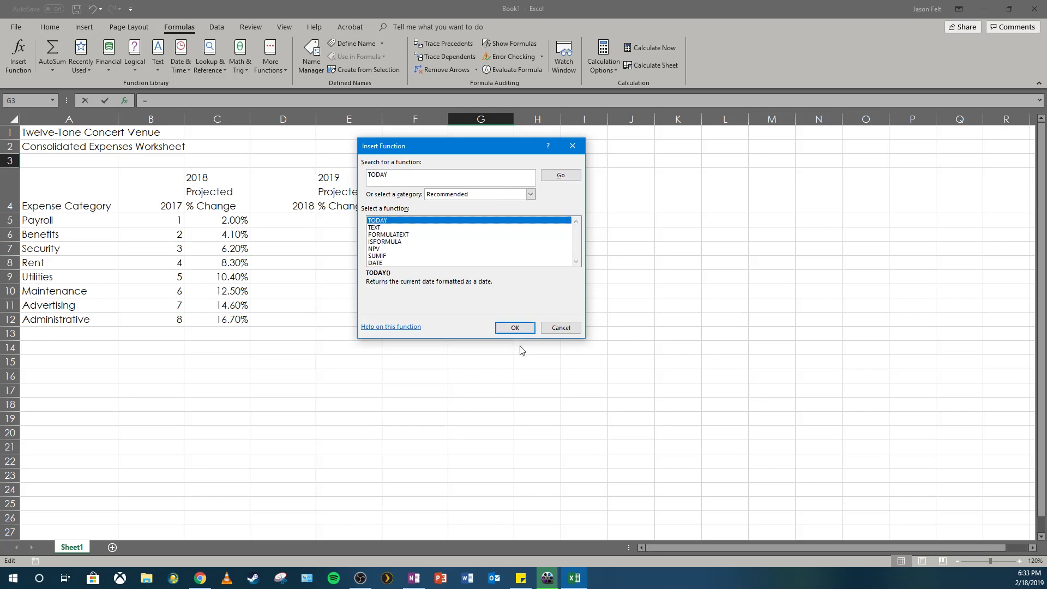
left_click(515, 327)
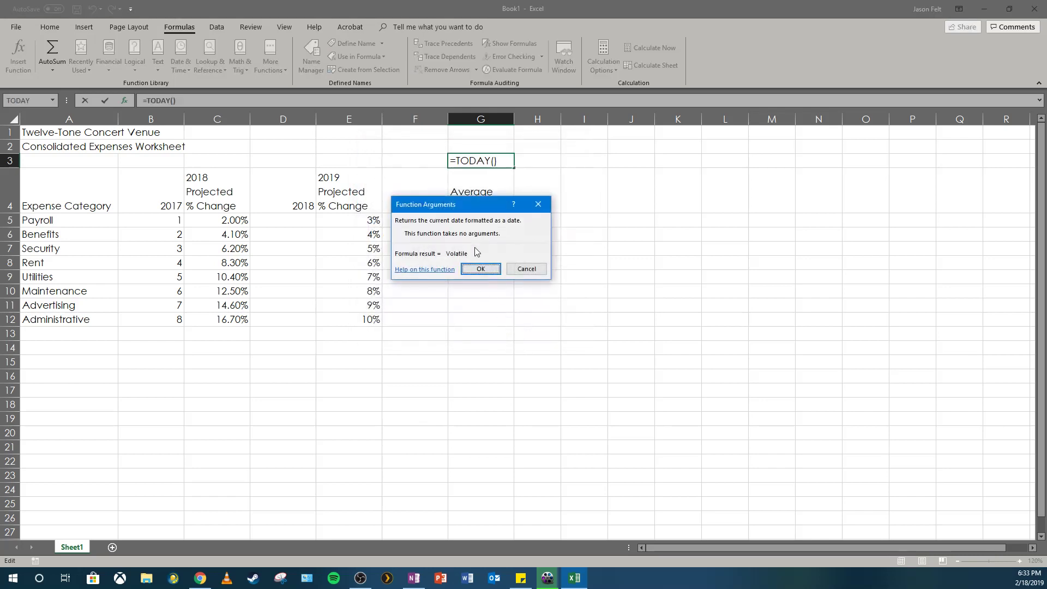
left_click(479, 269)
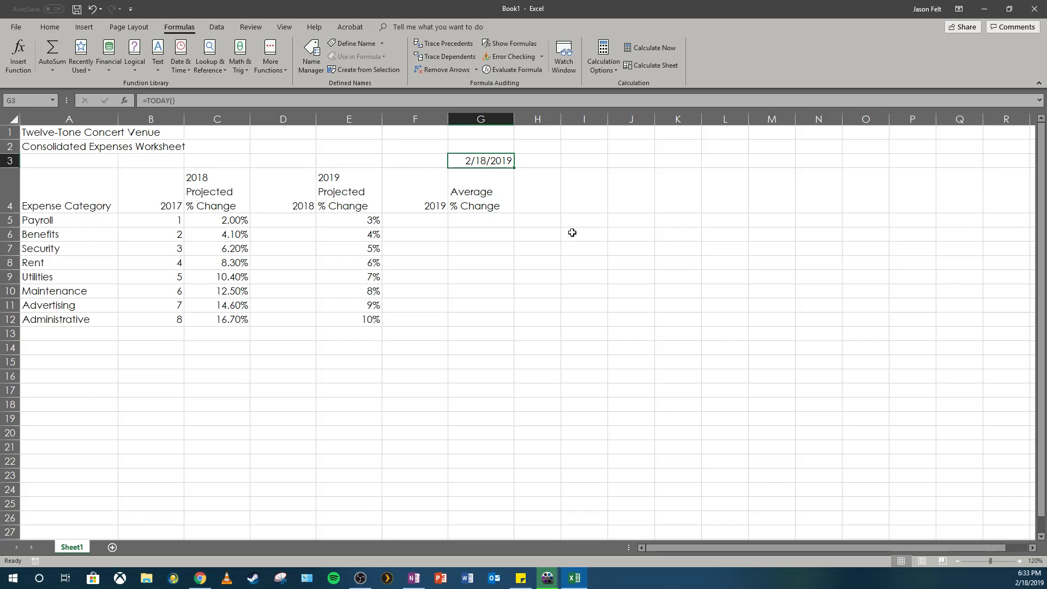
Format the date in cell G3 with the first 14-Mar-12 date type.
right_click(479, 165)
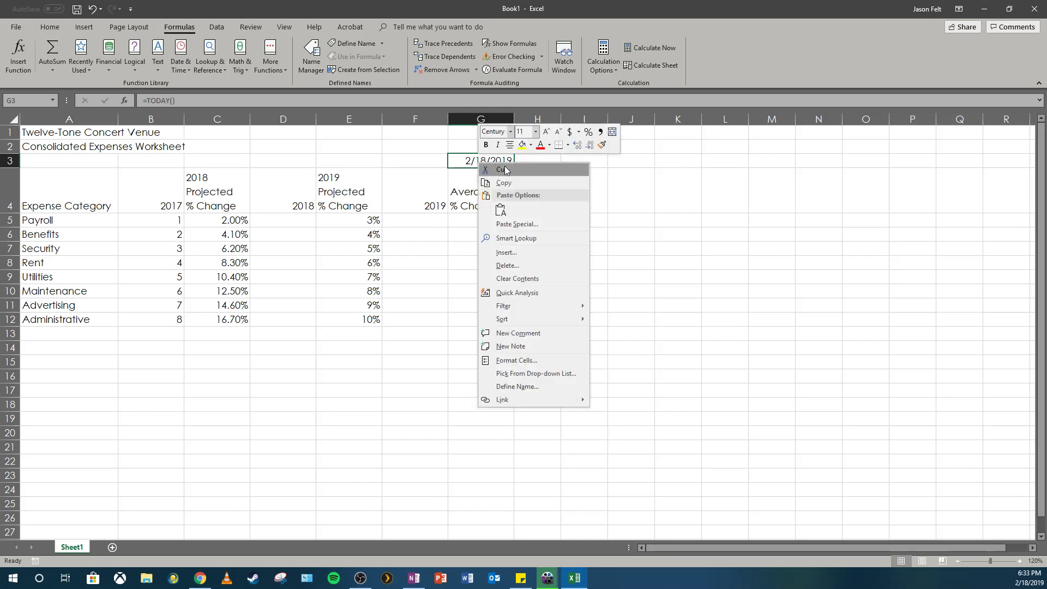
left_click(531, 359)
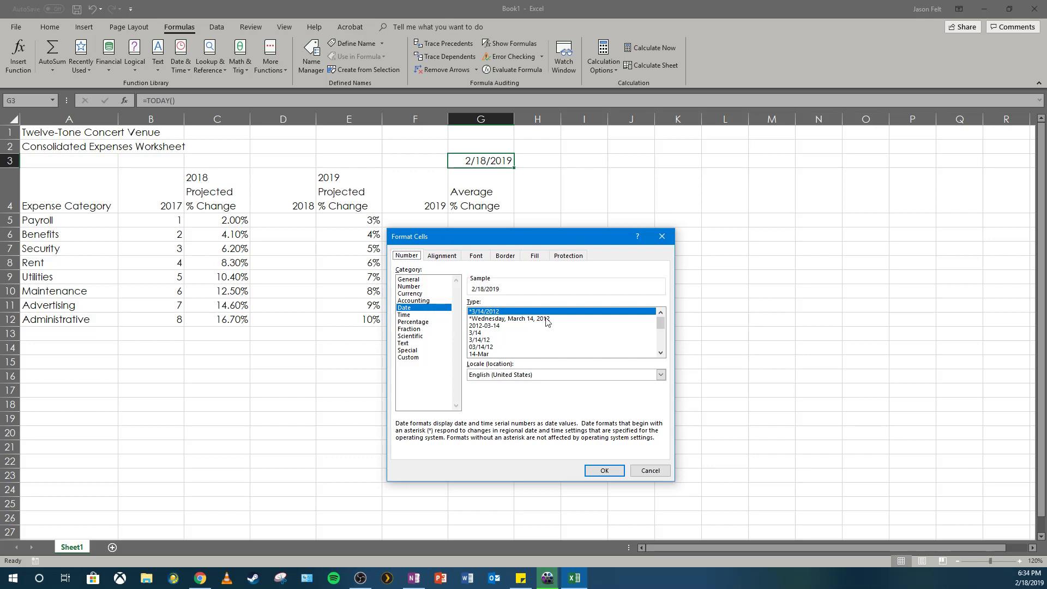
scroll(537, 343, "down", 1)
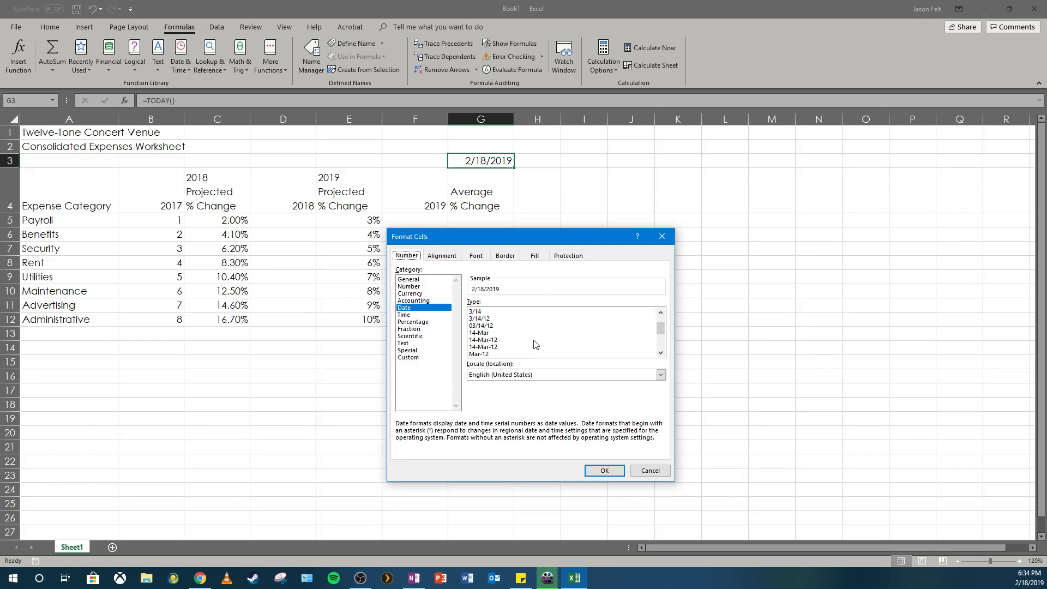
left_click(481, 340)
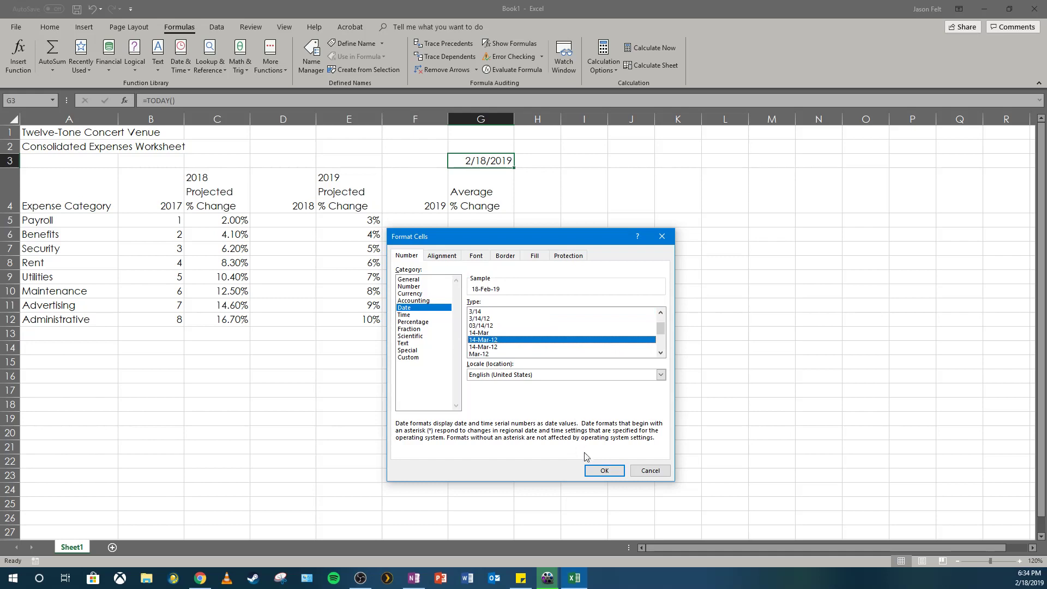
left_click(598, 470)
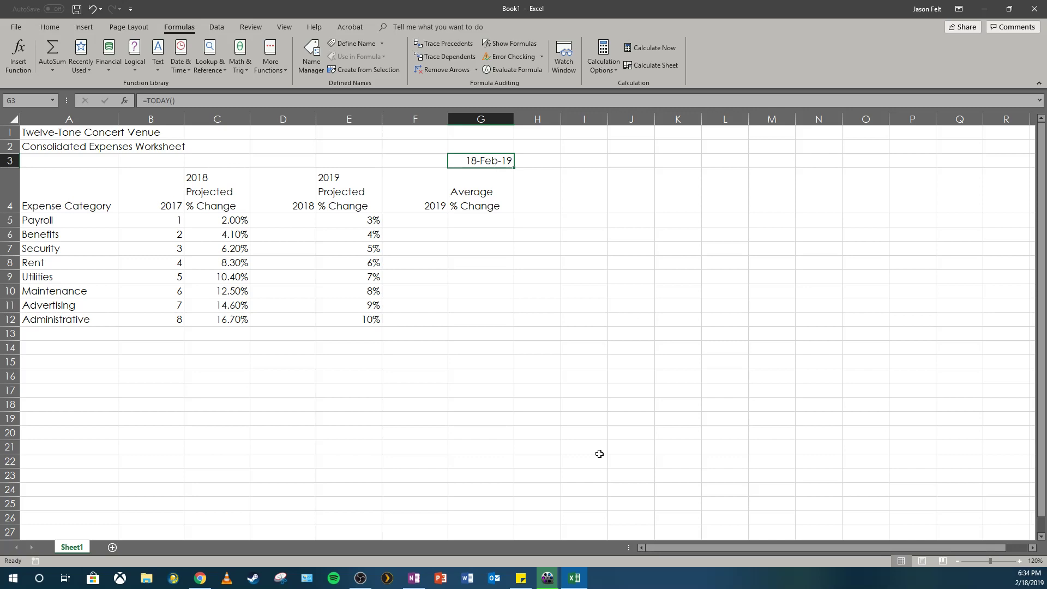
Enter the formula =ROUND(B5+B5*C5,2) in cell D5 for the 2018 Payroll expense.
left_click(292, 221)
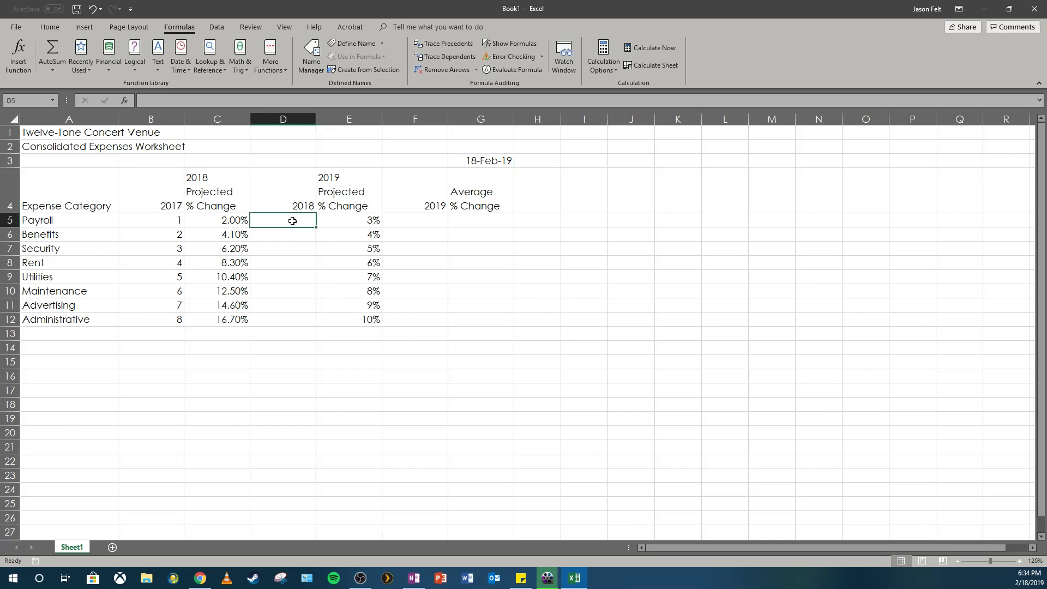
type("=ROUND(")
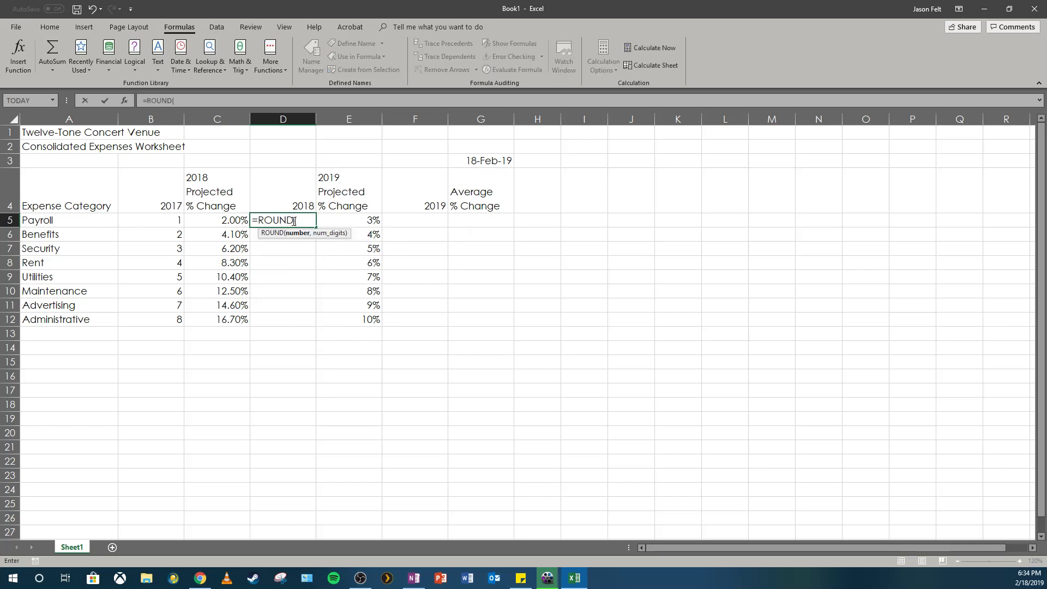
type("b5")
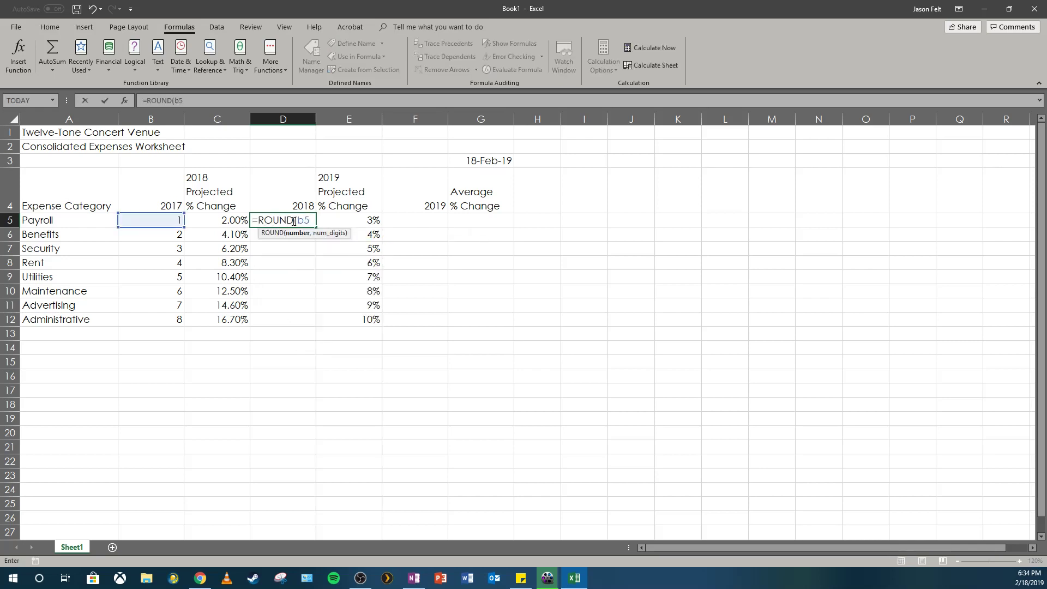
type("+b5")
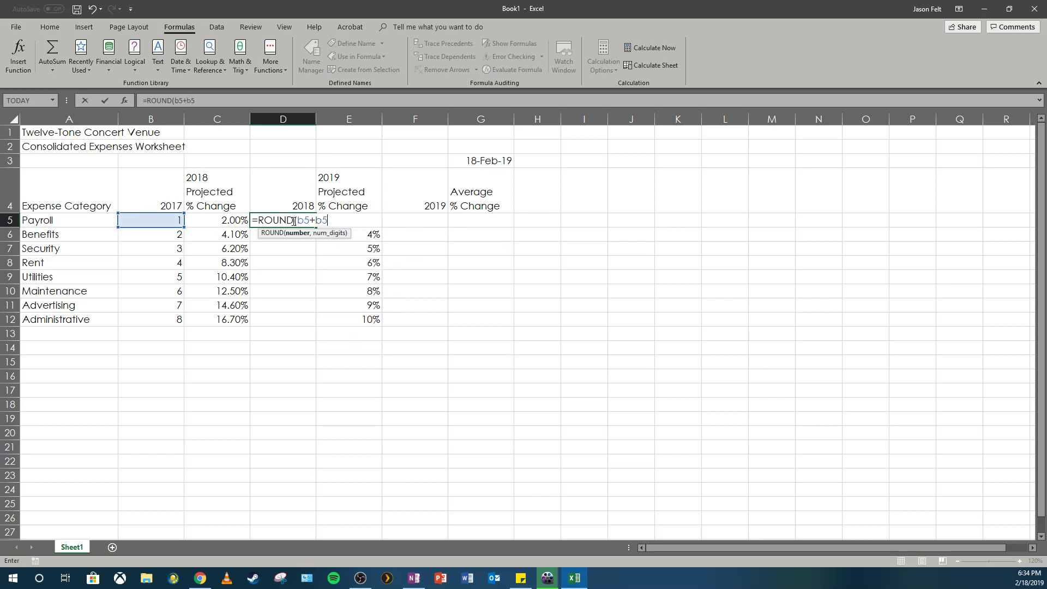
type("*c5,")
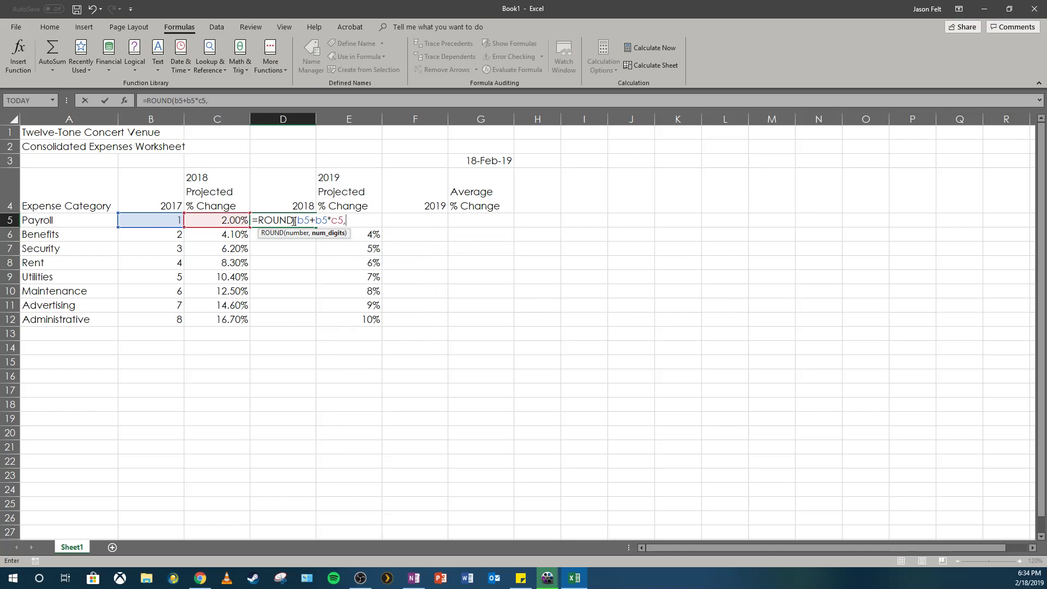
type("2)")
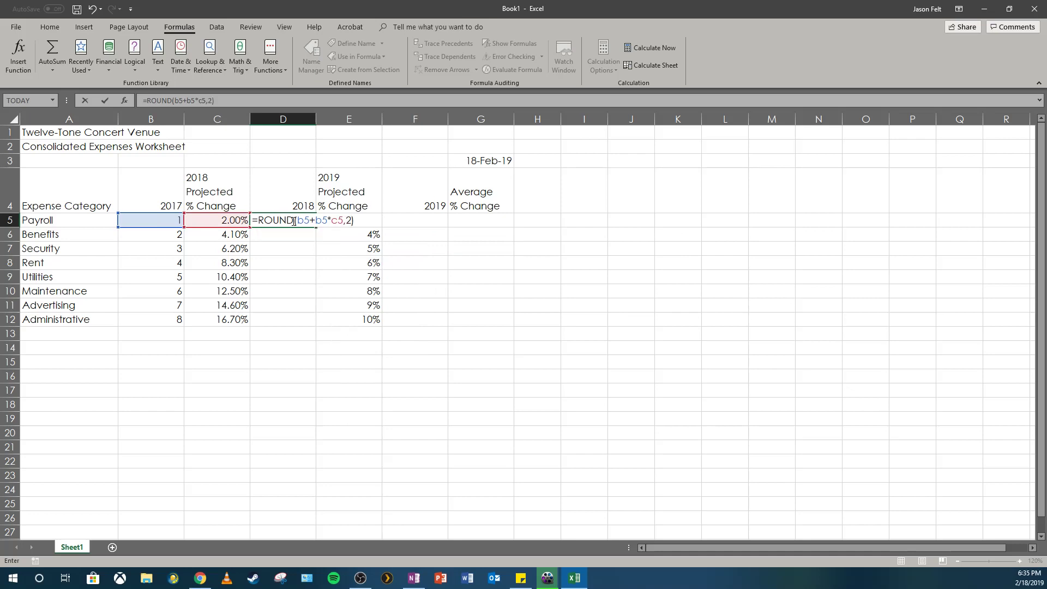
key("Return")
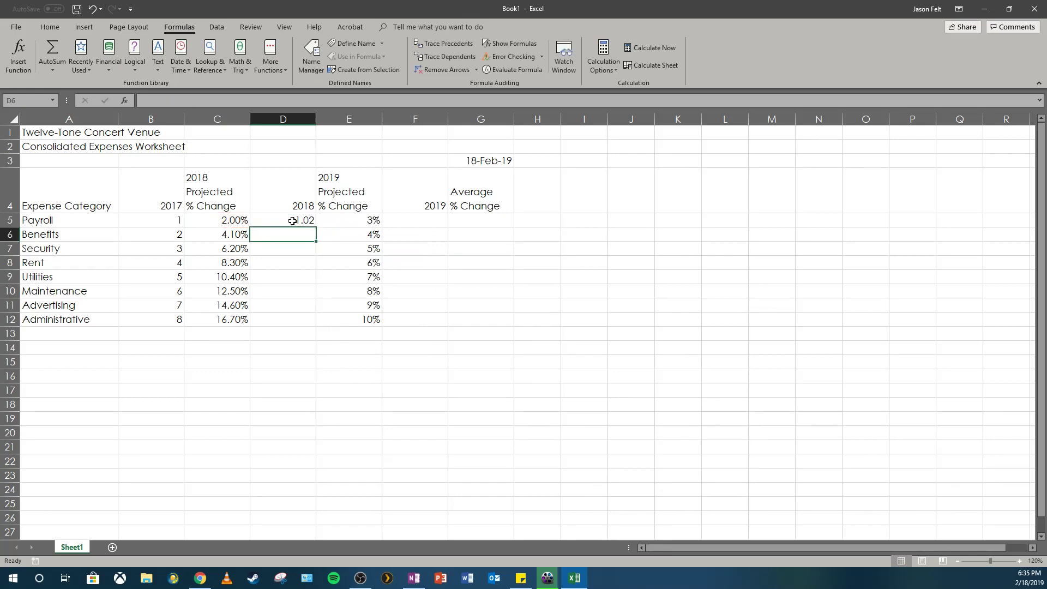
Fill the 2018 Payroll formula from D5 down through the Administrative row in D12.
left_click(292, 220)
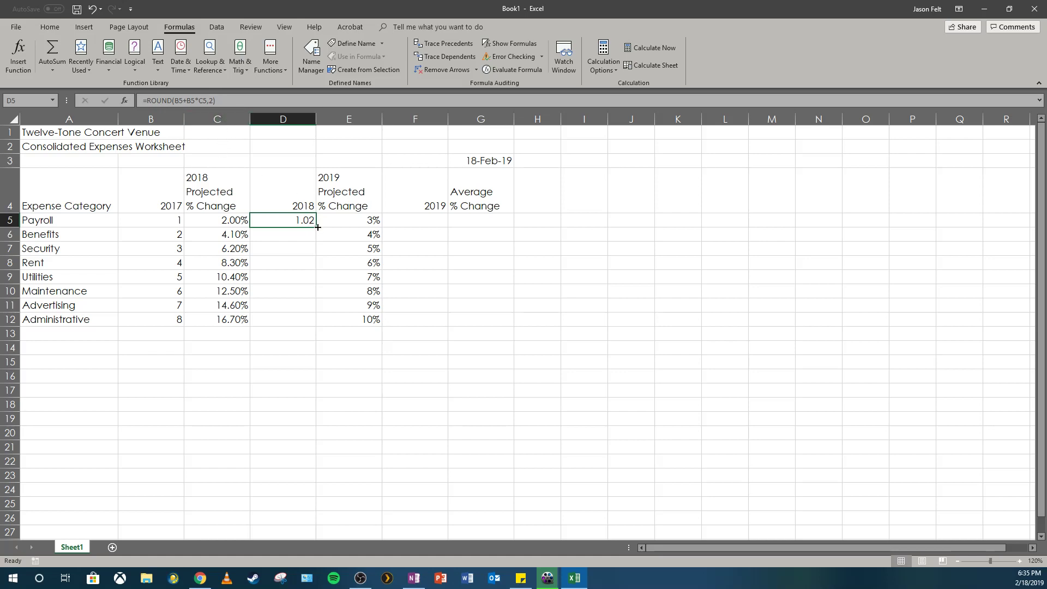
left_click_drag(317, 227, 309, 328)
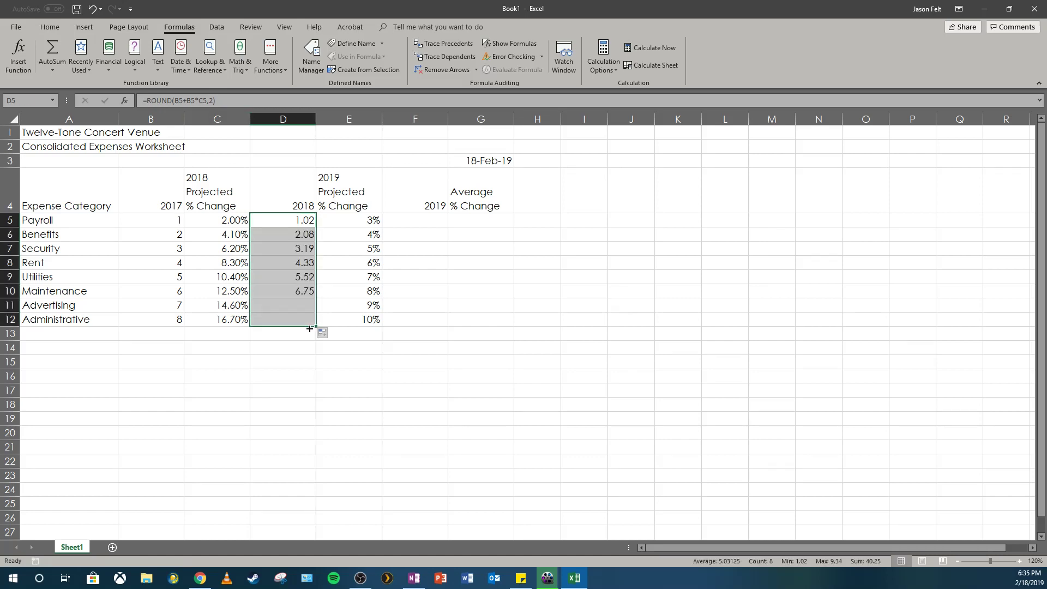
left_click(302, 226)
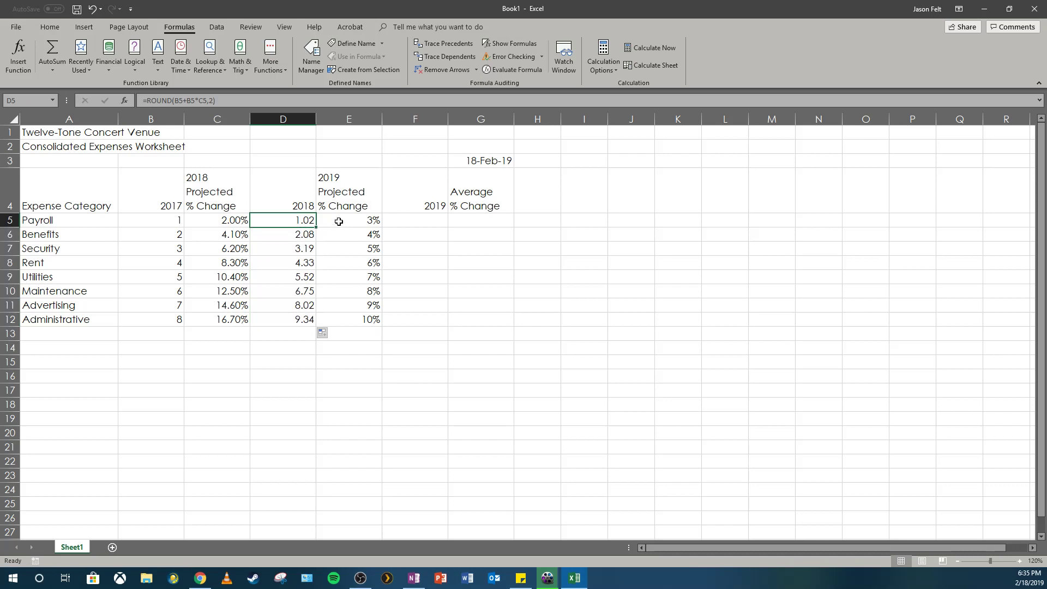
Enter the formula =ROUND(D5+D5*E5,2) in cell F5 for the 2019 Payroll expense.
left_click(401, 218)
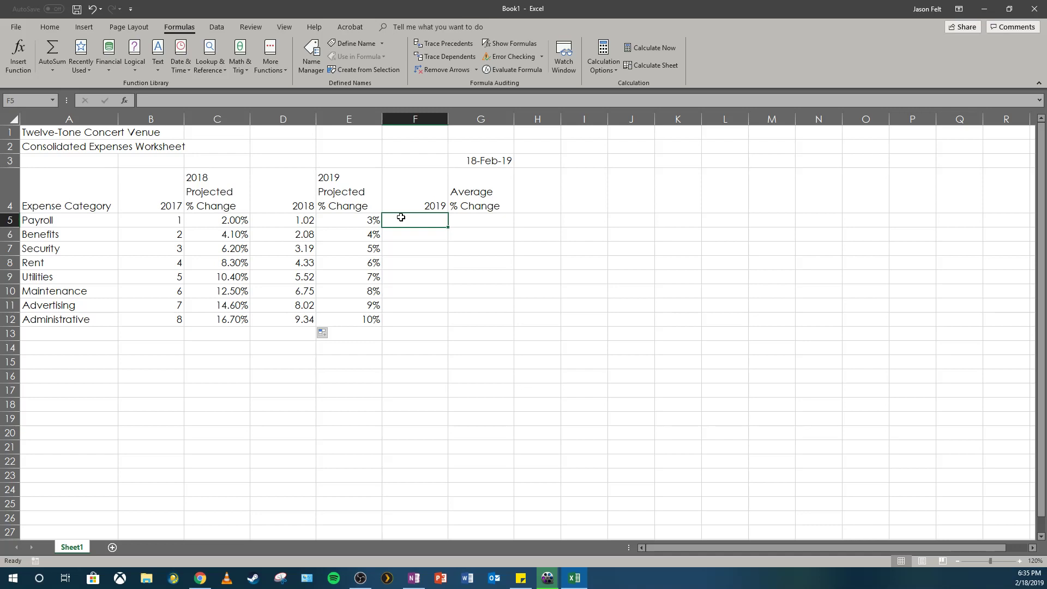
type("=ROUN")
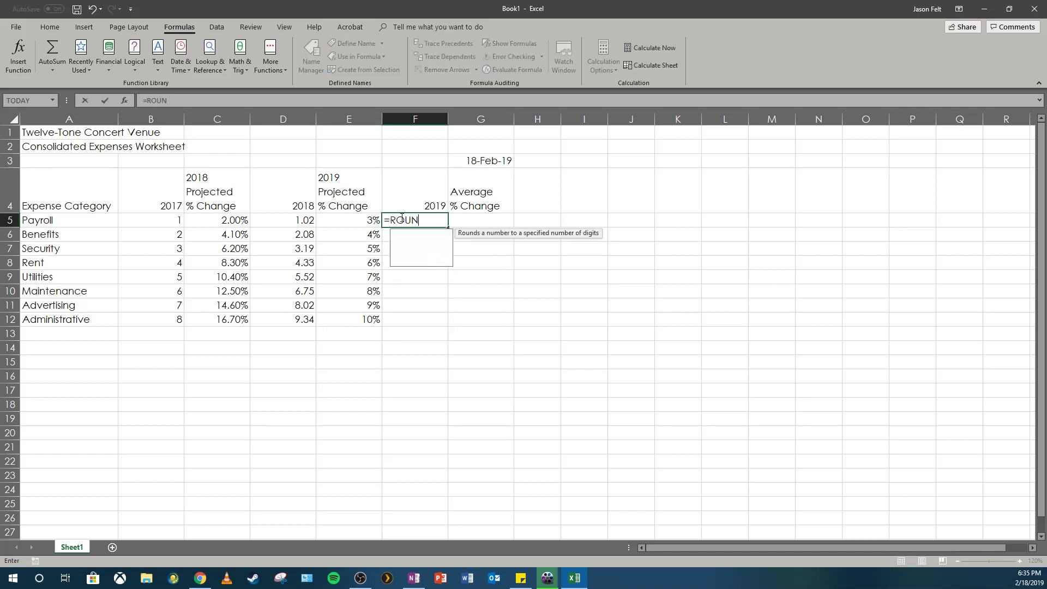
type("D(")
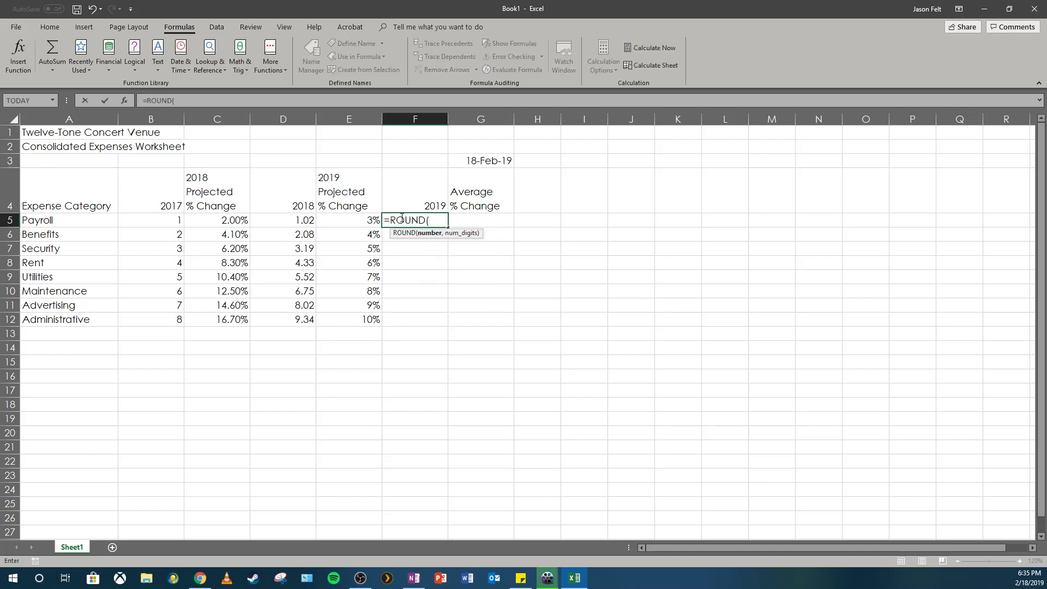
type("d5+")
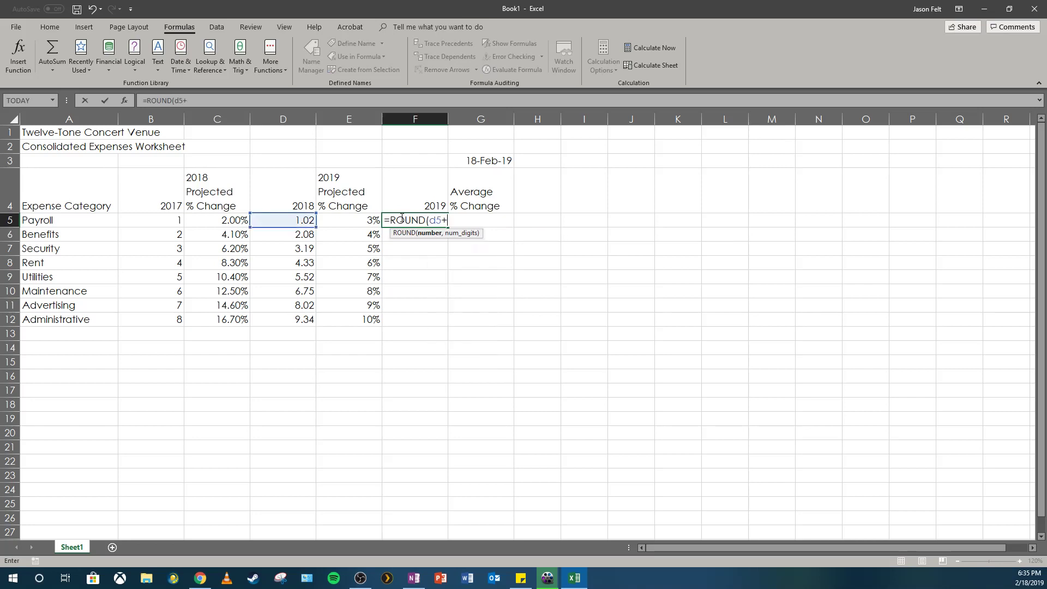
type("d5")
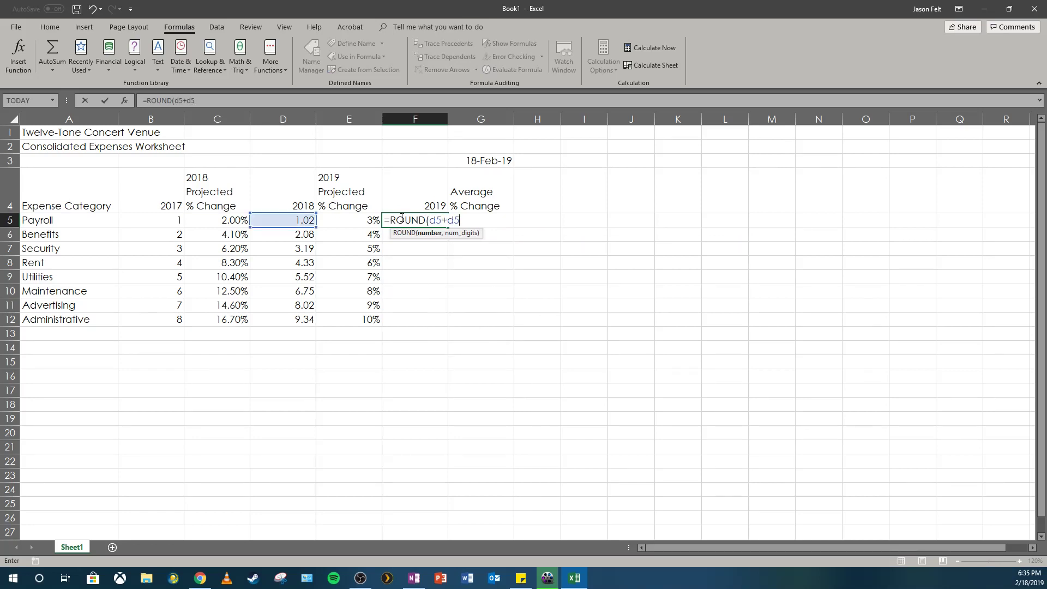
type("*e5")
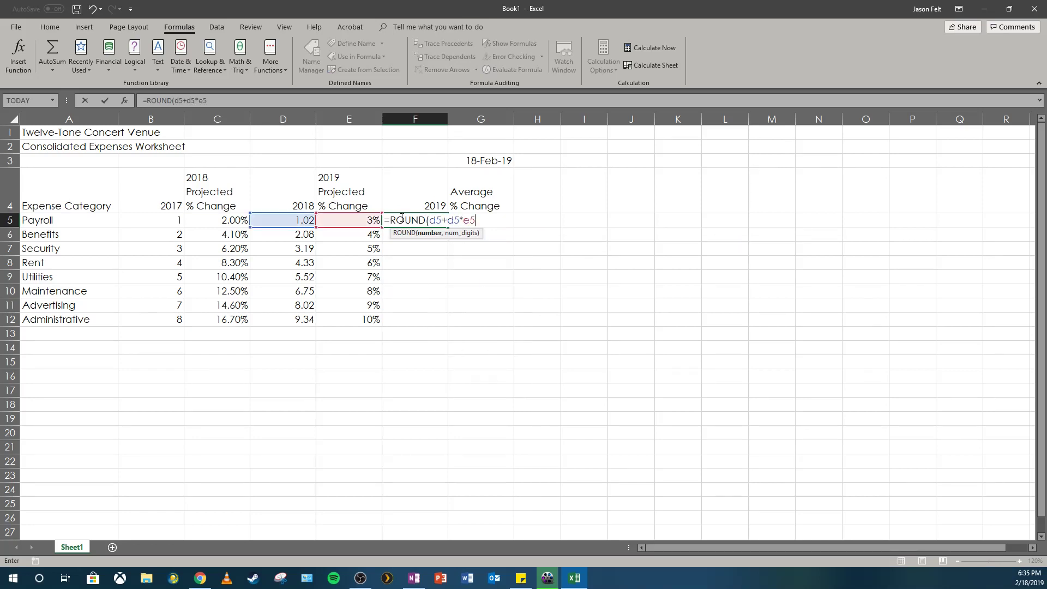
type(",2)")
key("Return")
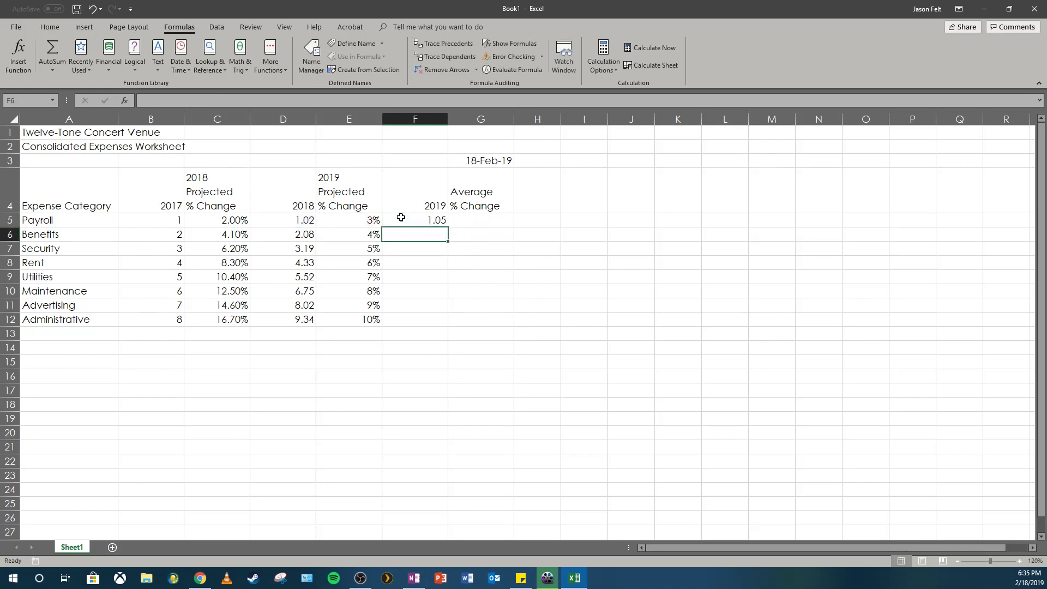
left_click(401, 217)
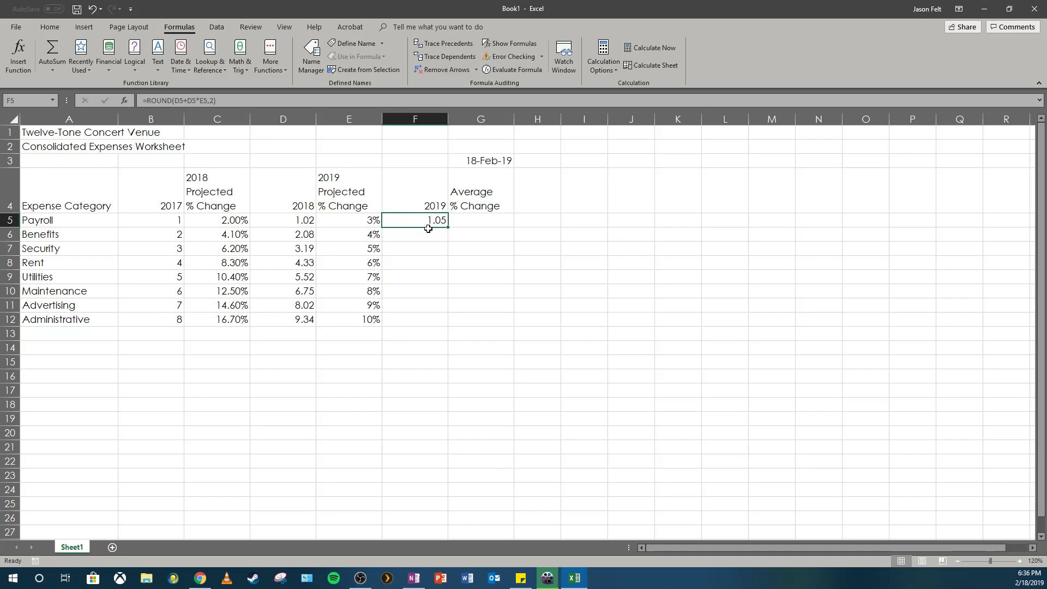
Enter the formula =ROUND((C5+E5)/2,4) in cell G5 for the Payroll average percent change.
left_click(471, 221)
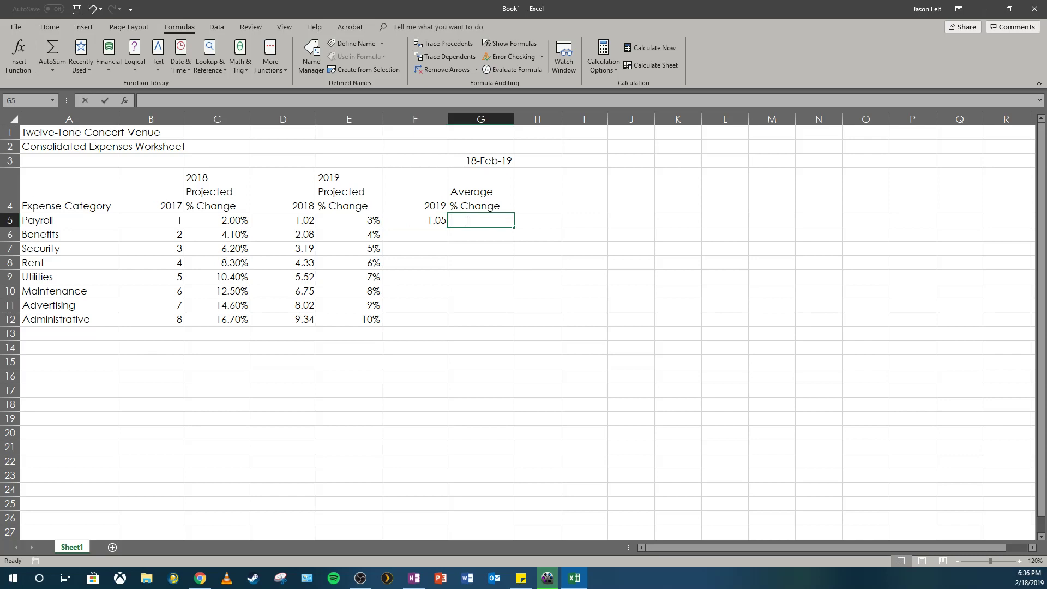
type("=ROUND(")
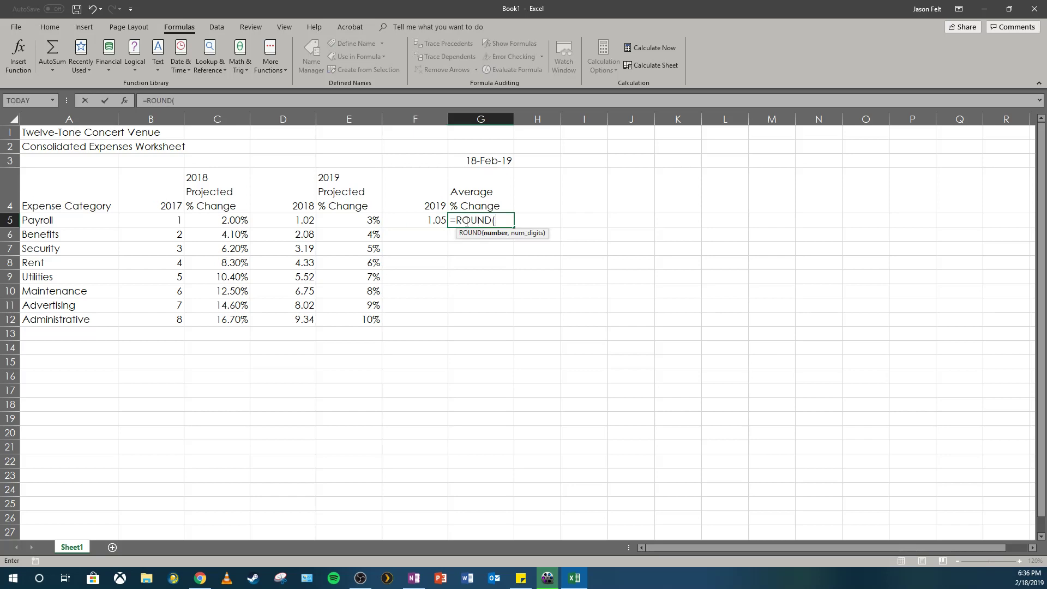
type("(c5+")
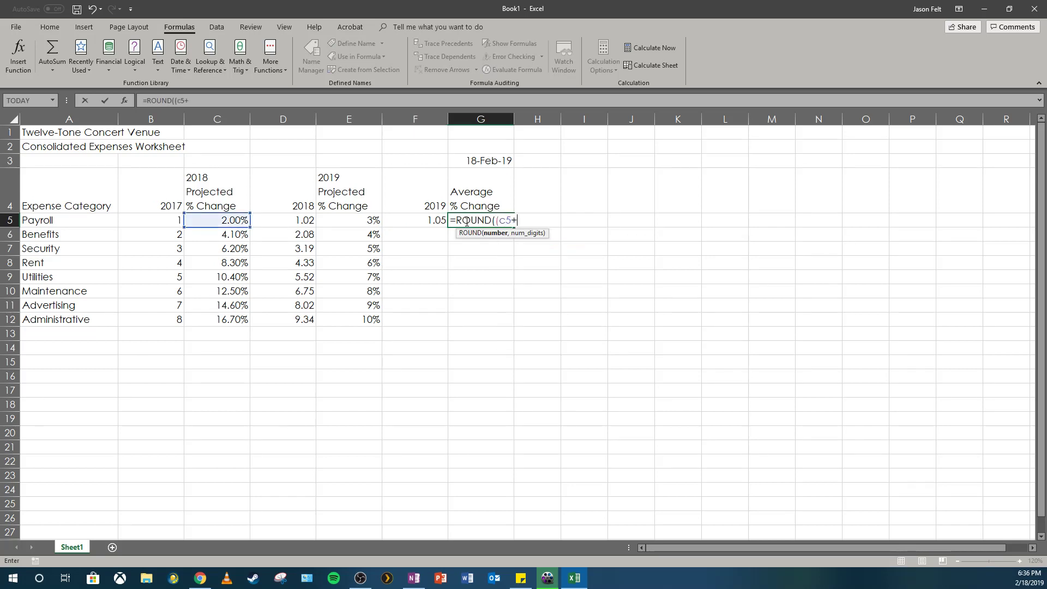
type("e5)/")
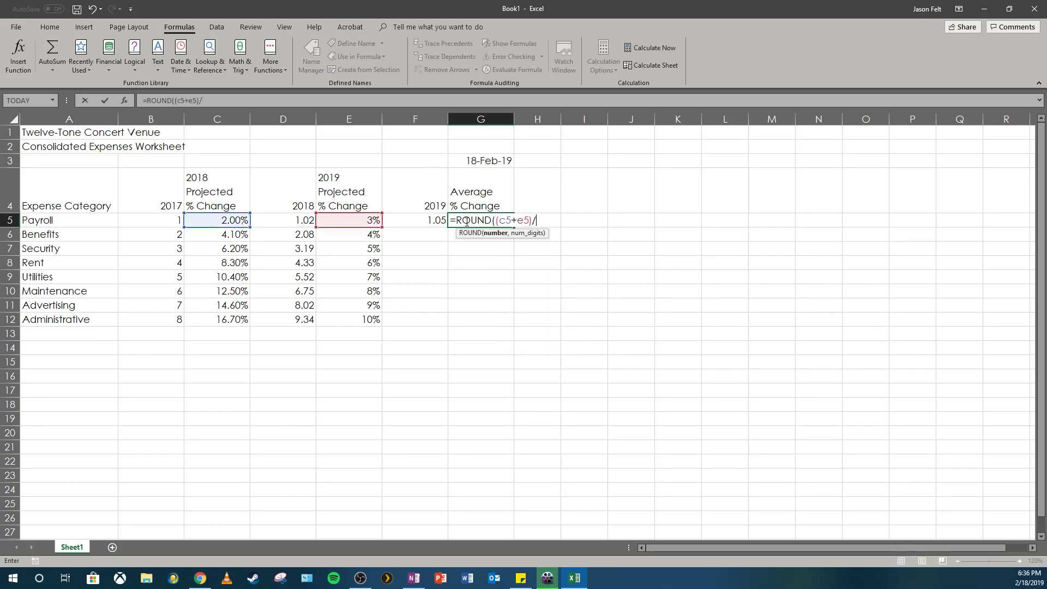
type("2,4)")
key("Return")
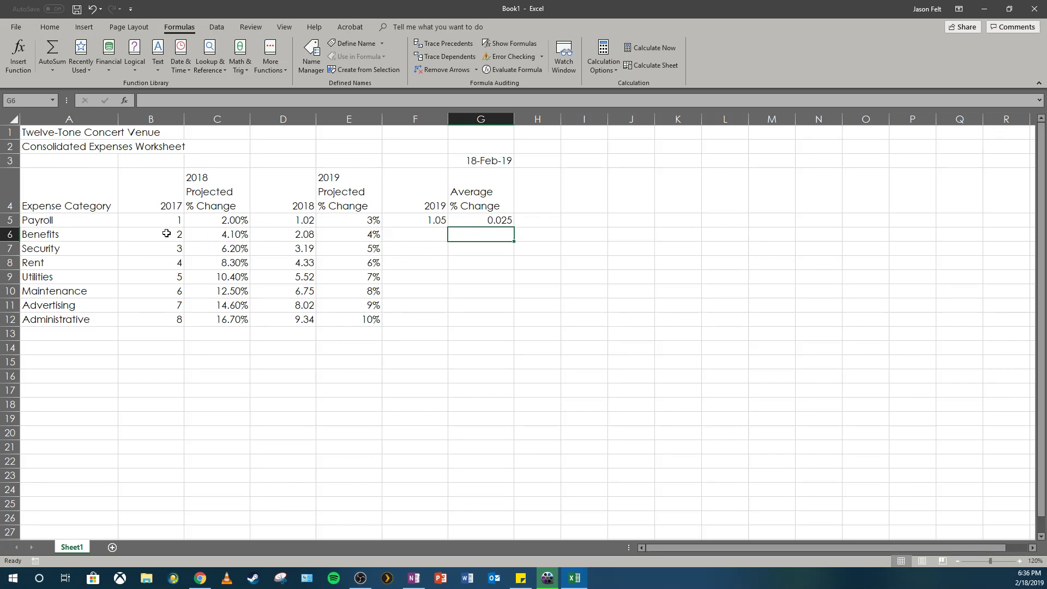
Fill the 2019 and average percent change formulas from F5:G5 down through the Administrative row, row 12.
left_click(280, 219)
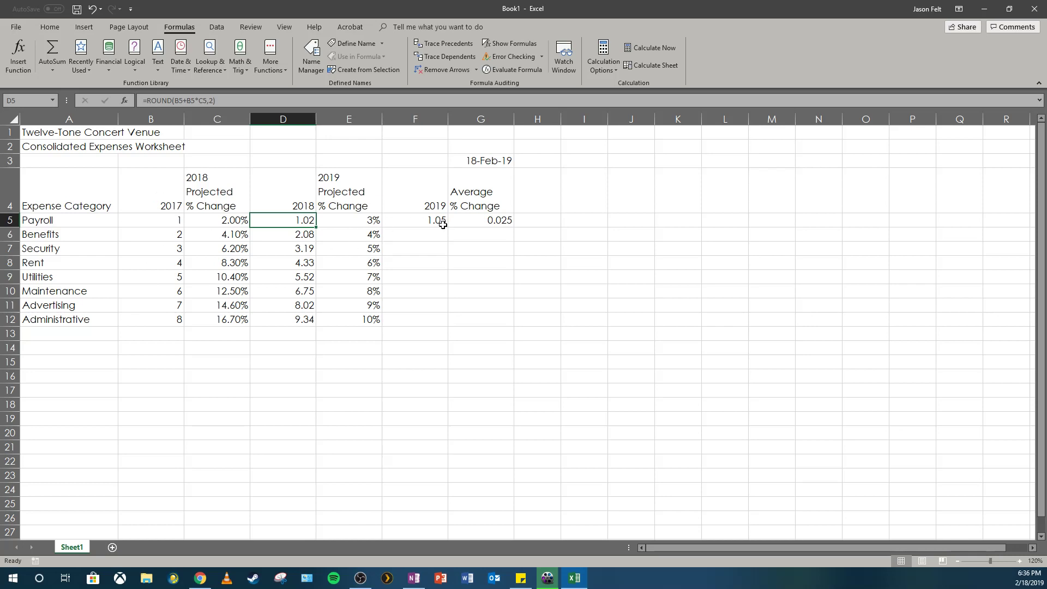
left_click(413, 232)
left_click_drag(411, 218, 477, 219)
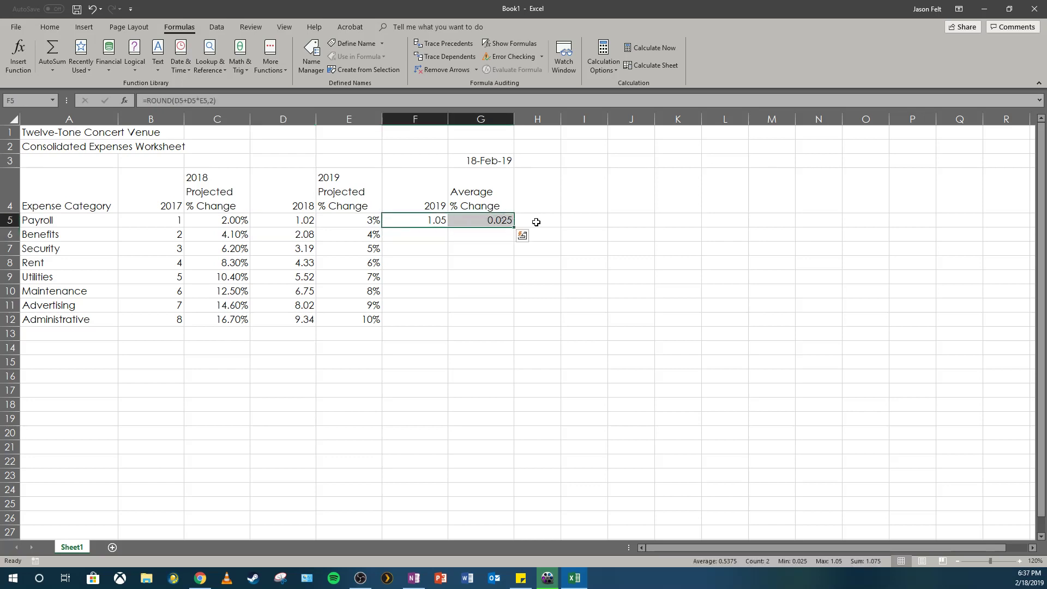
left_click_drag(517, 227, 506, 327)
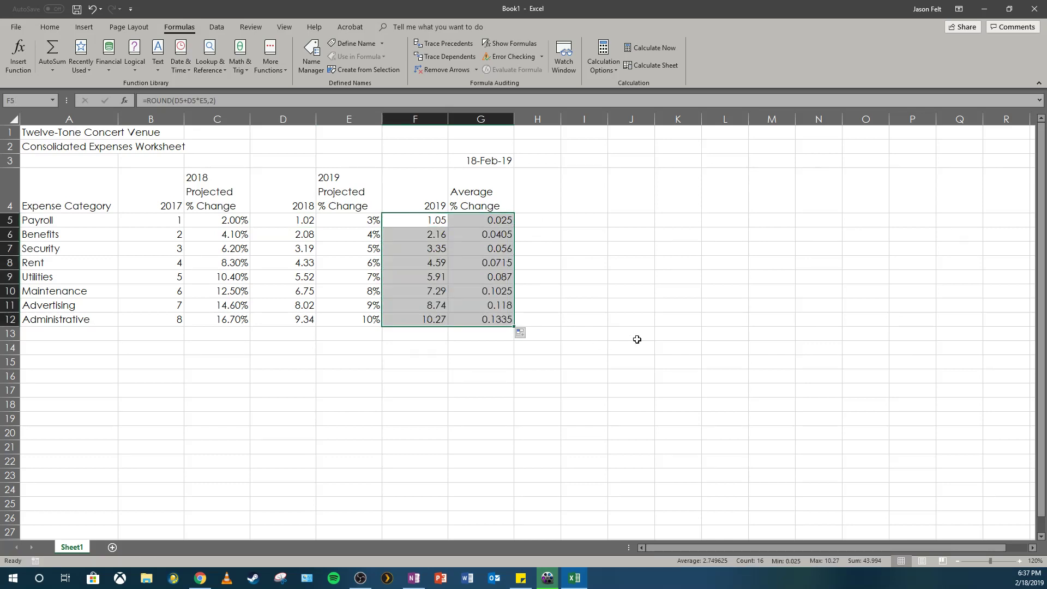
Review the ROUND formulas for 2019 and average percent change in the Payroll and Benefits rows.
left_click(443, 225)
left_click(507, 220)
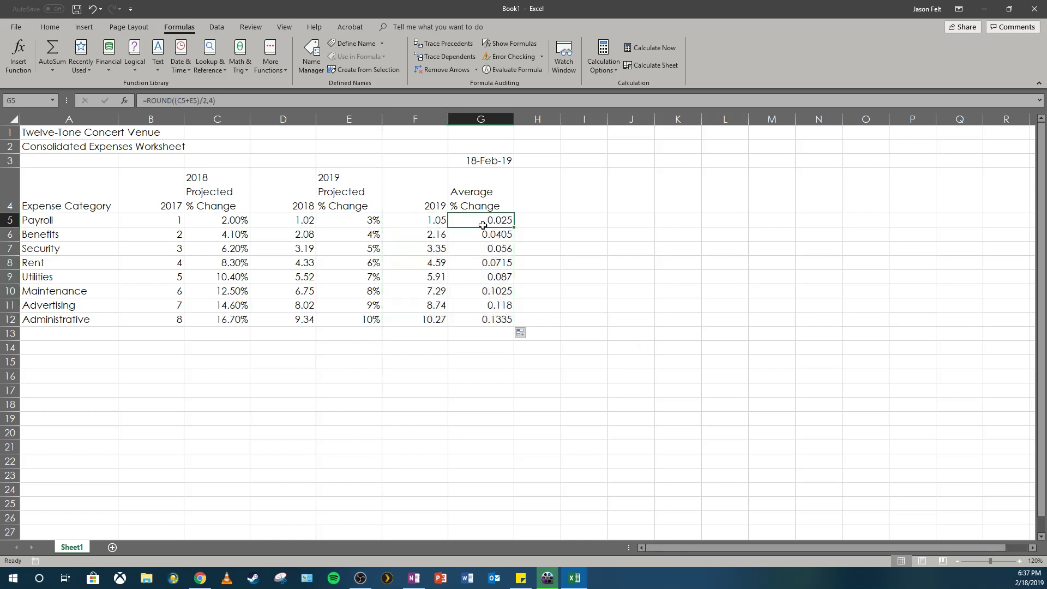
left_click(432, 219)
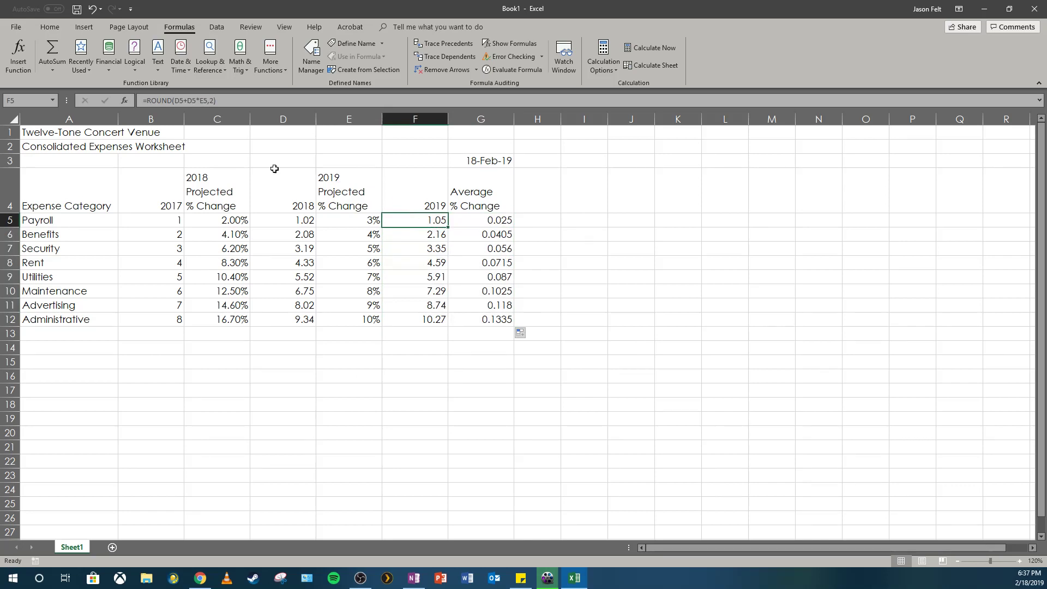
left_click(208, 103)
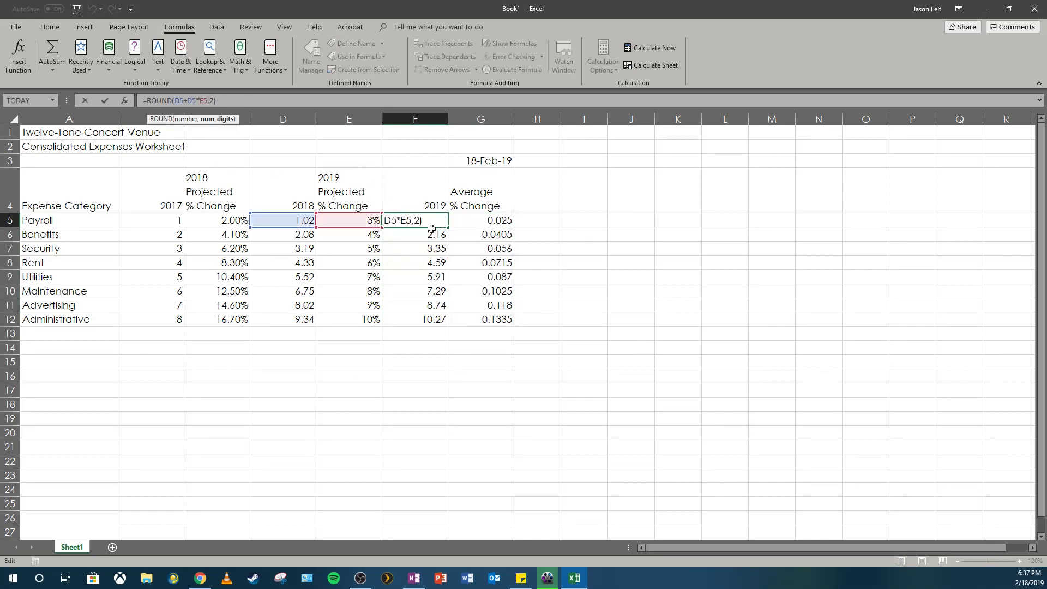
key("Return")
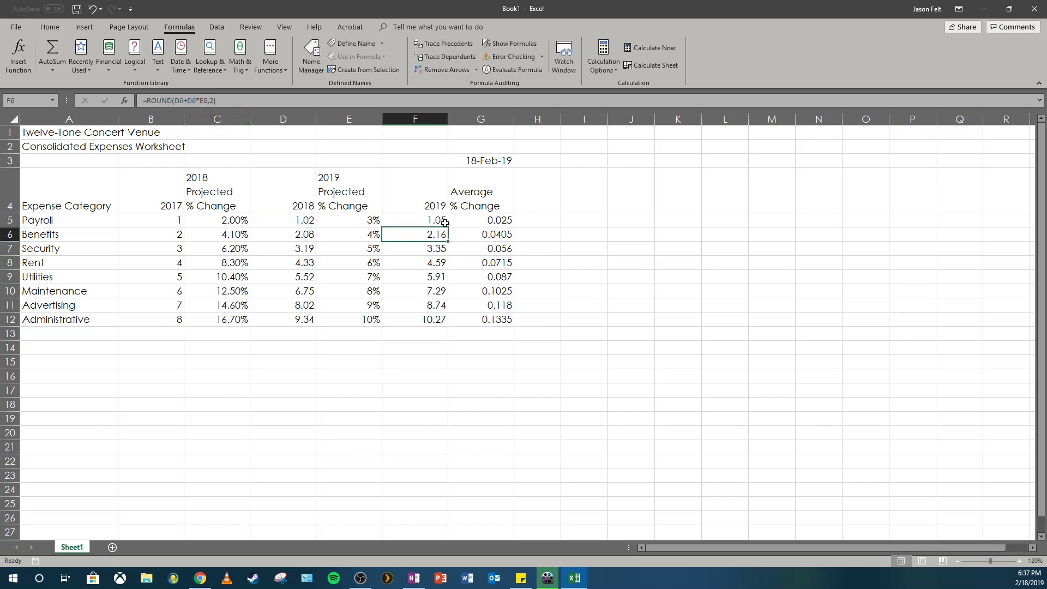
left_click(504, 235)
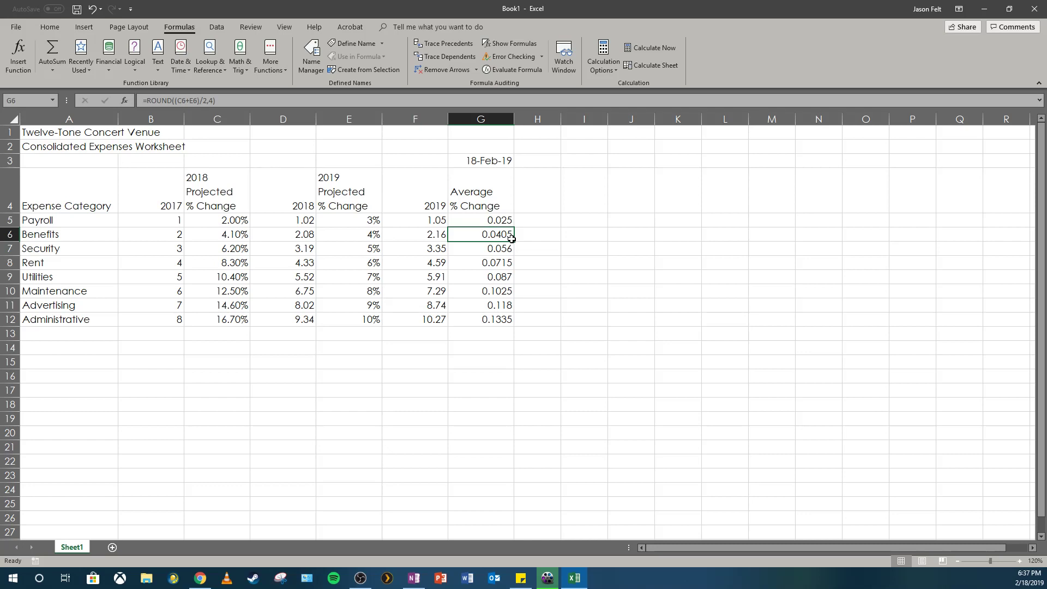
left_click(50, 26)
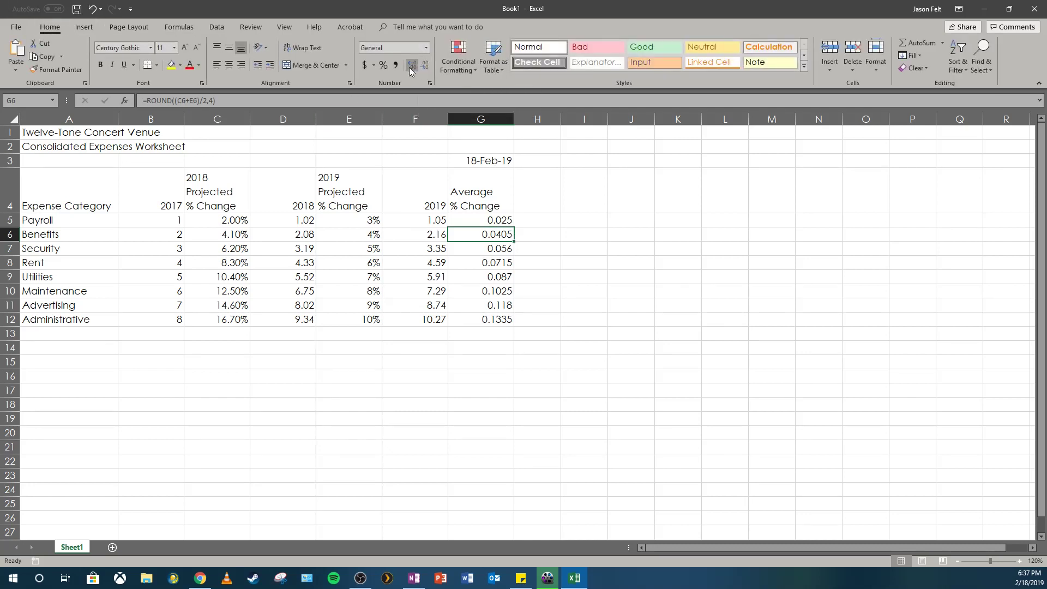
left_click(503, 220)
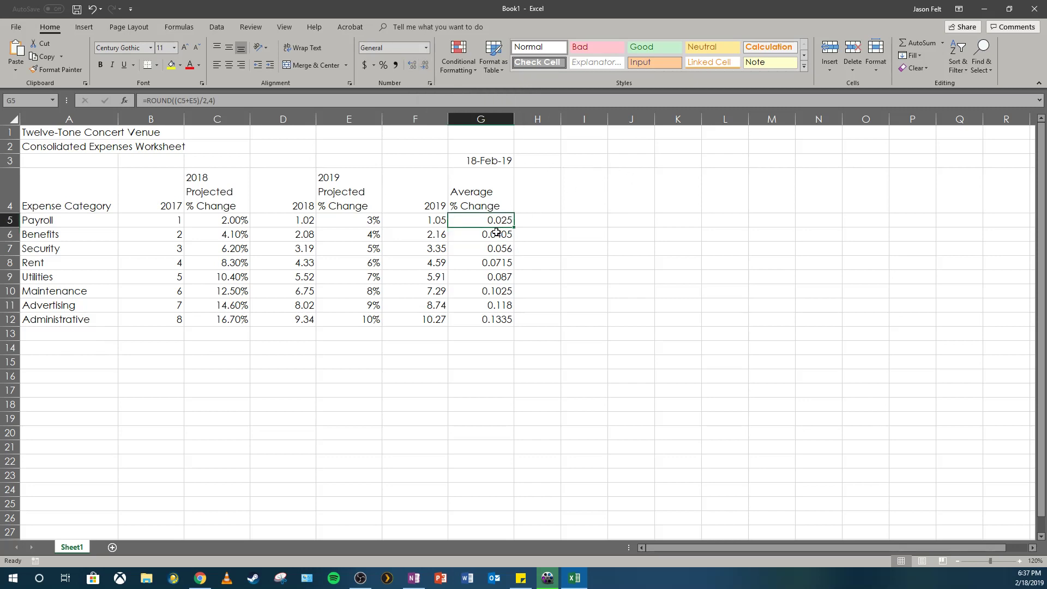
Total the 2017 expenses in cell B13 with the formula =SUM(B5:B12).
left_click(164, 329)
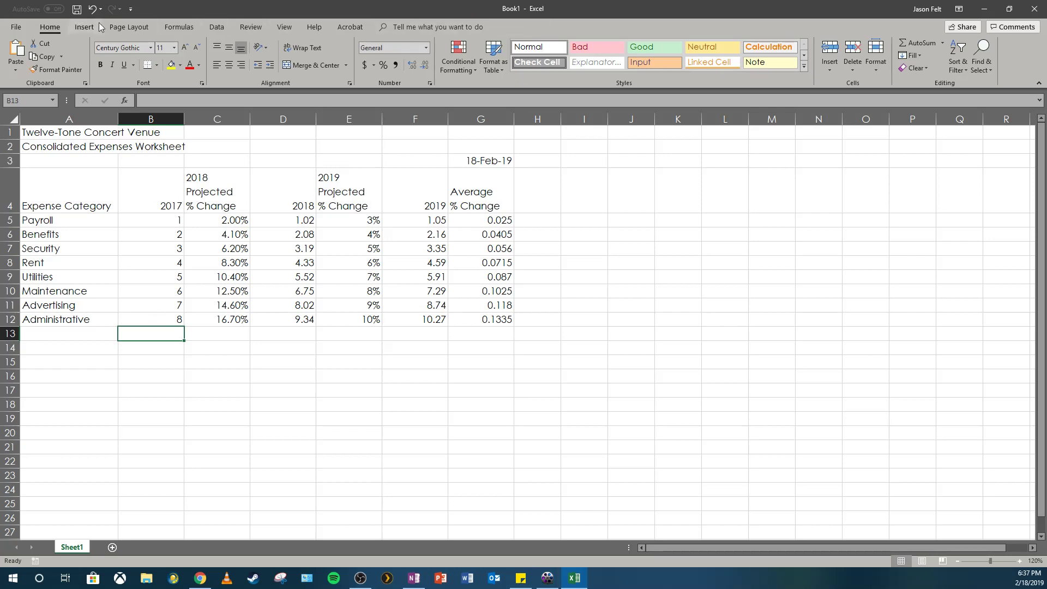
left_click(941, 43)
left_click(927, 55)
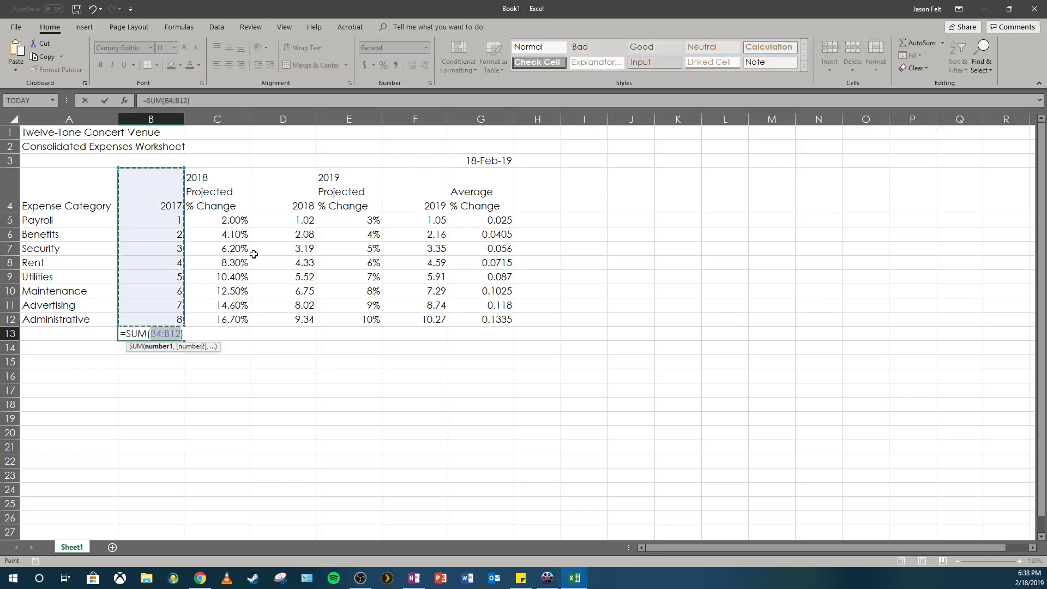
left_click_drag(169, 220, 174, 317)
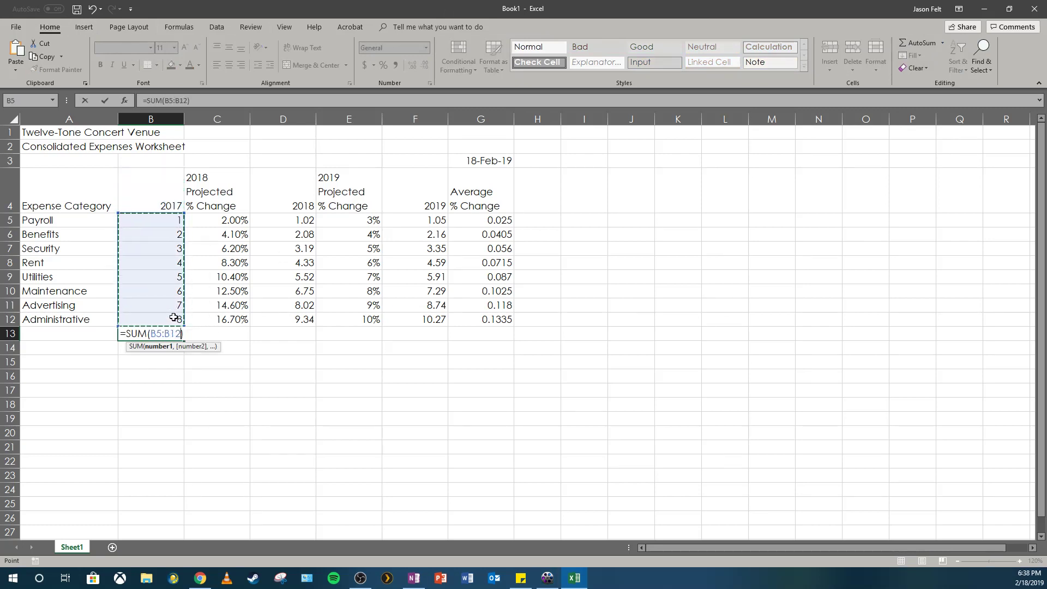
key("Return")
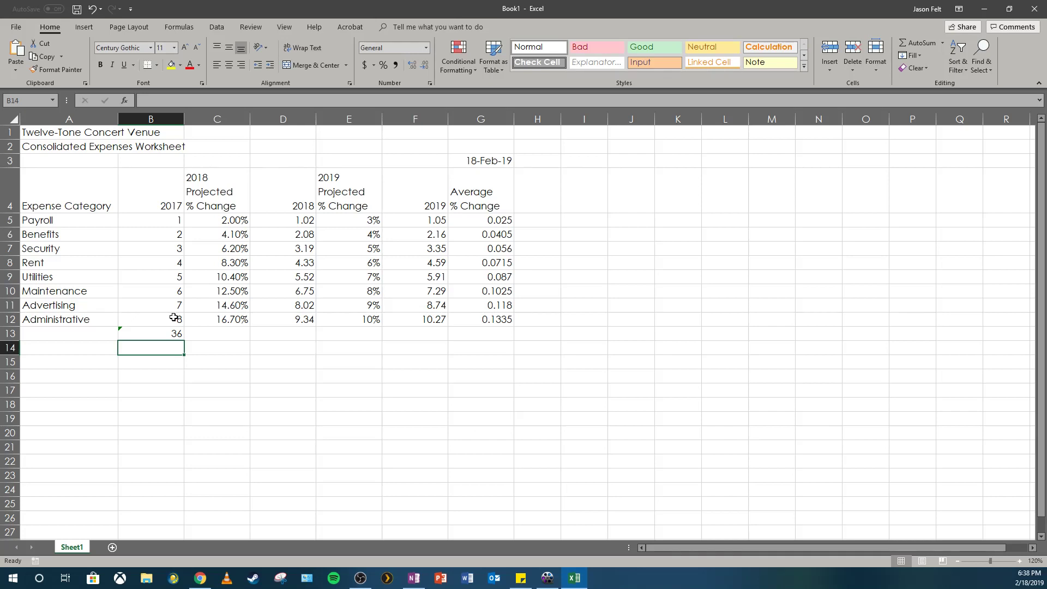
Examine the error-checking options for the 2017 total in B13 and compare its range with the year header in B4.
left_click(119, 329)
left_click(109, 333)
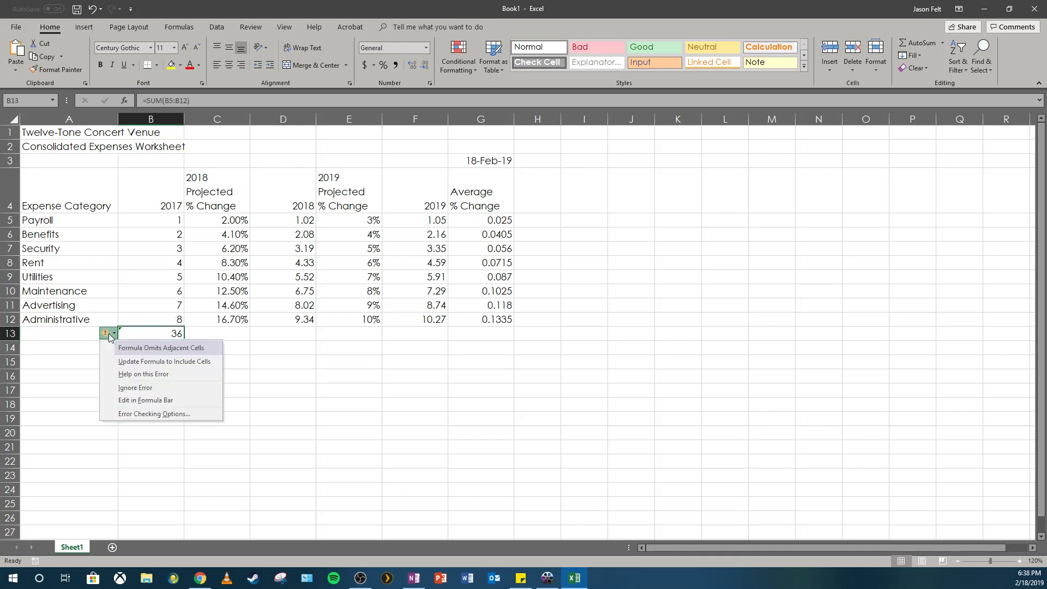
left_click(131, 334)
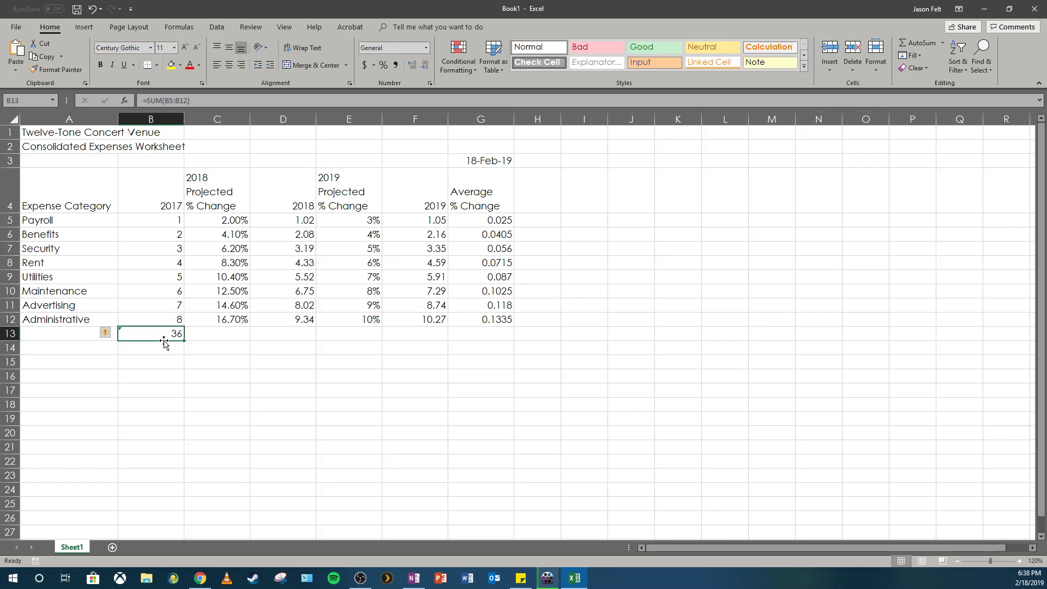
left_click(170, 210)
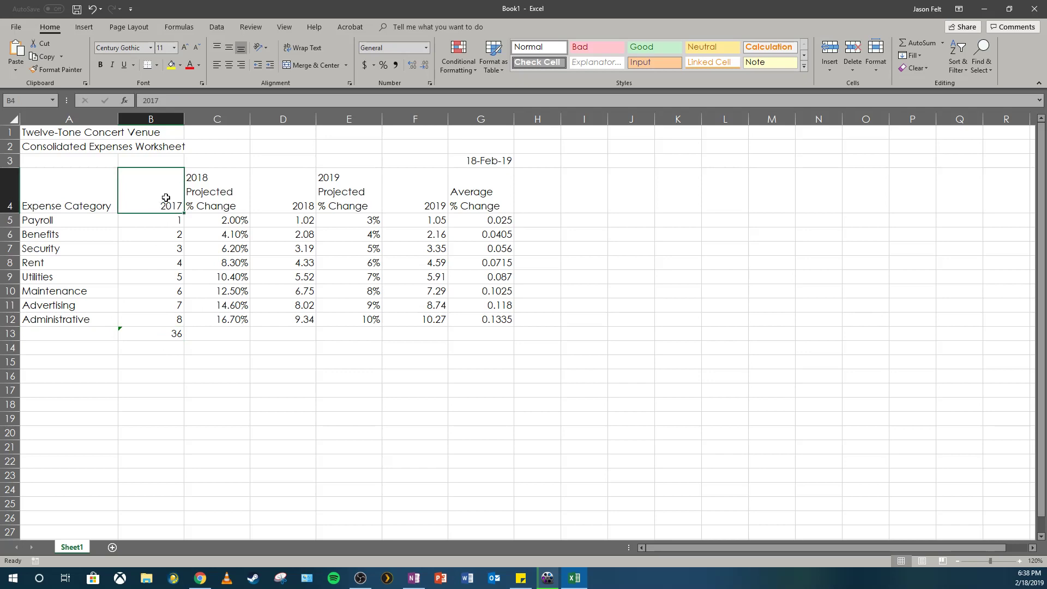
left_click_drag(166, 205, 178, 320)
left_click(178, 319)
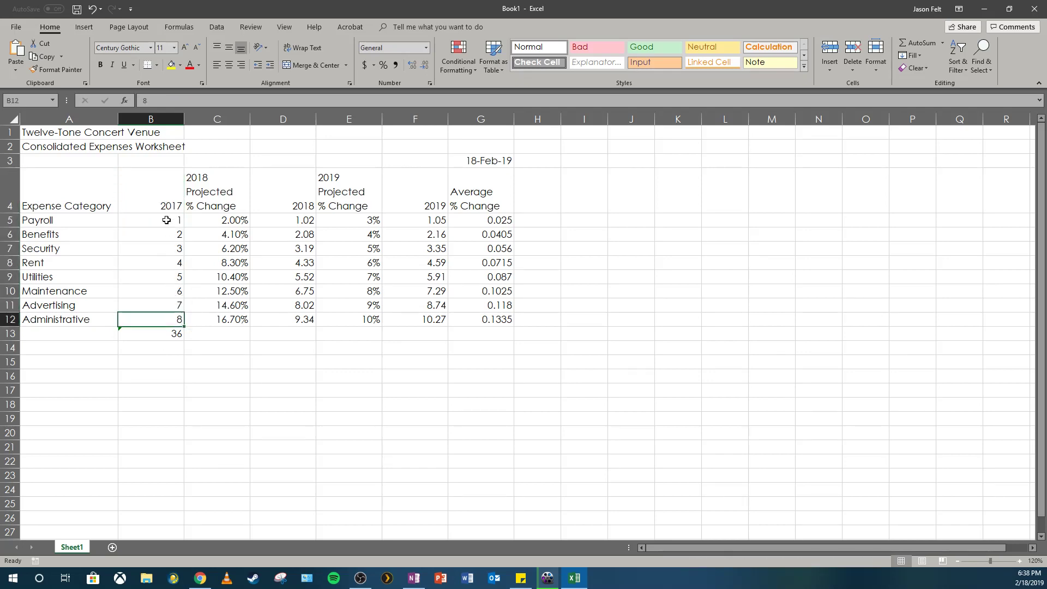
left_click(177, 198)
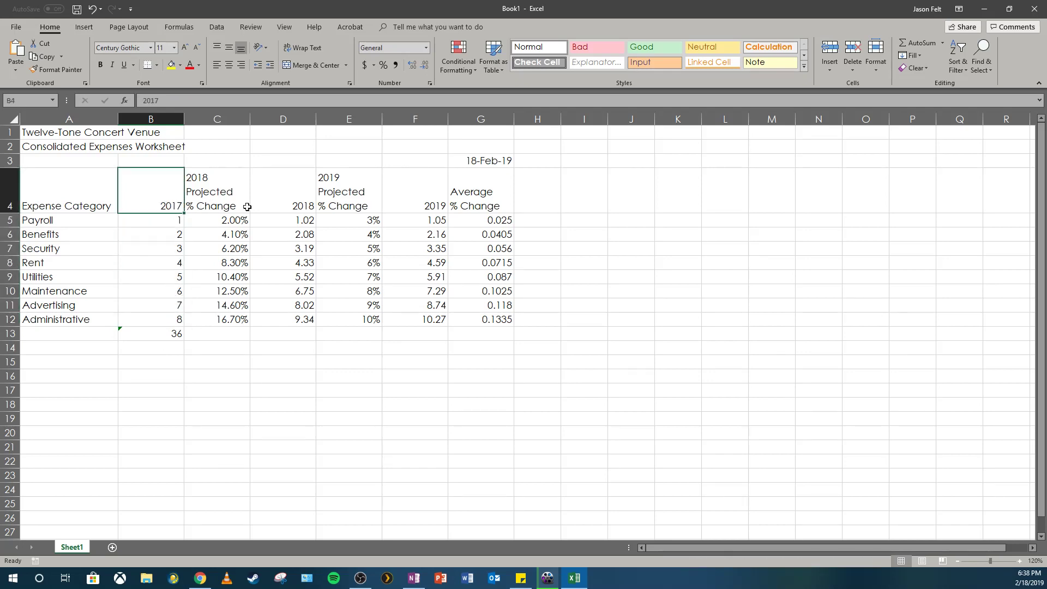
left_click(175, 333)
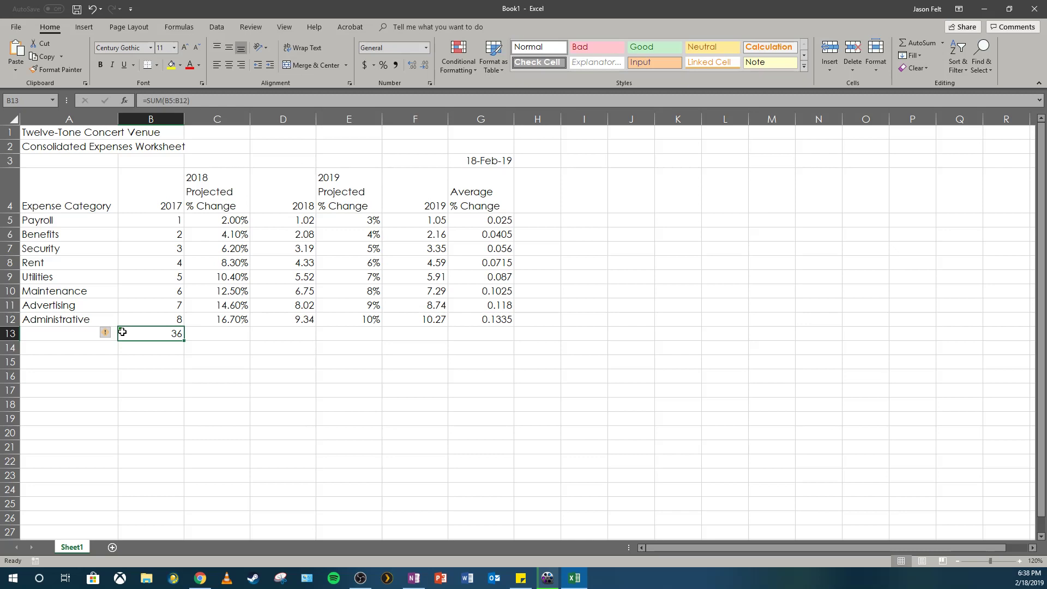
Total the 2018 expenses in cell D13 with the formula =SUM(D5:D12).
left_click(293, 330)
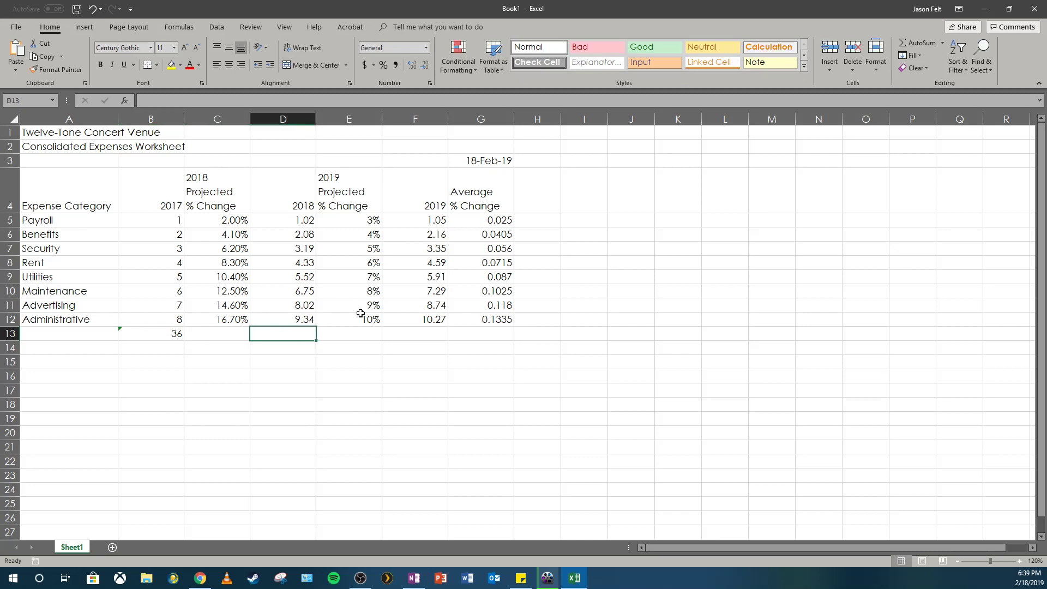
left_click(942, 44)
left_click(932, 58)
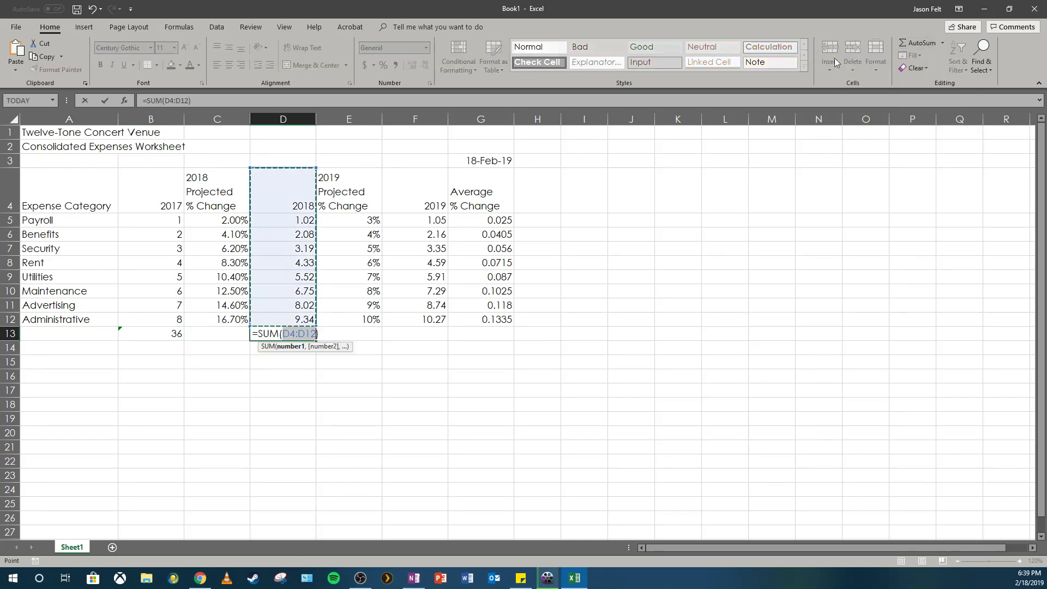
left_click_drag(295, 220, 293, 317)
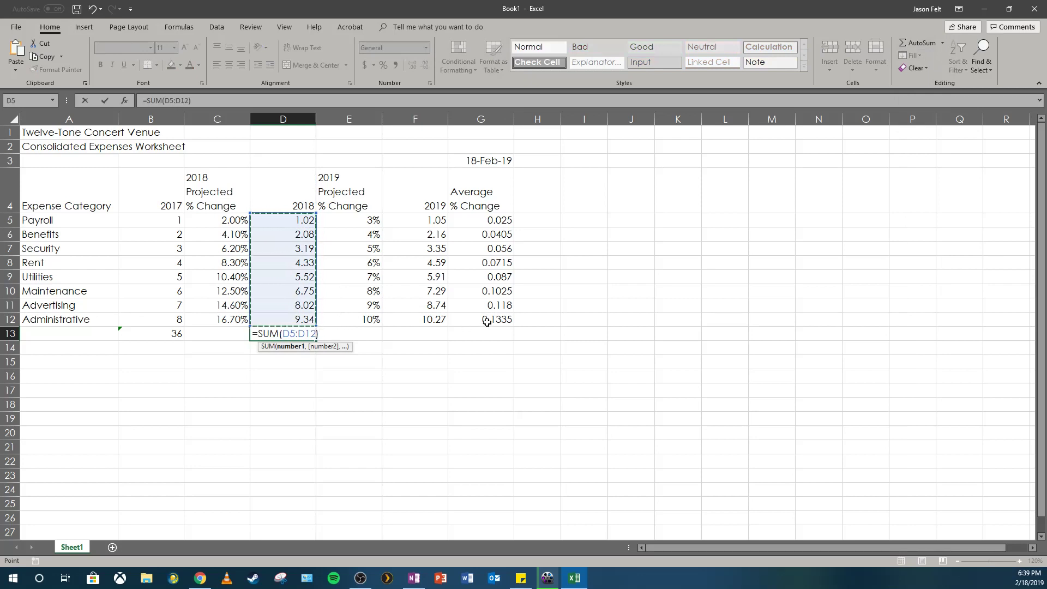
key("Return")
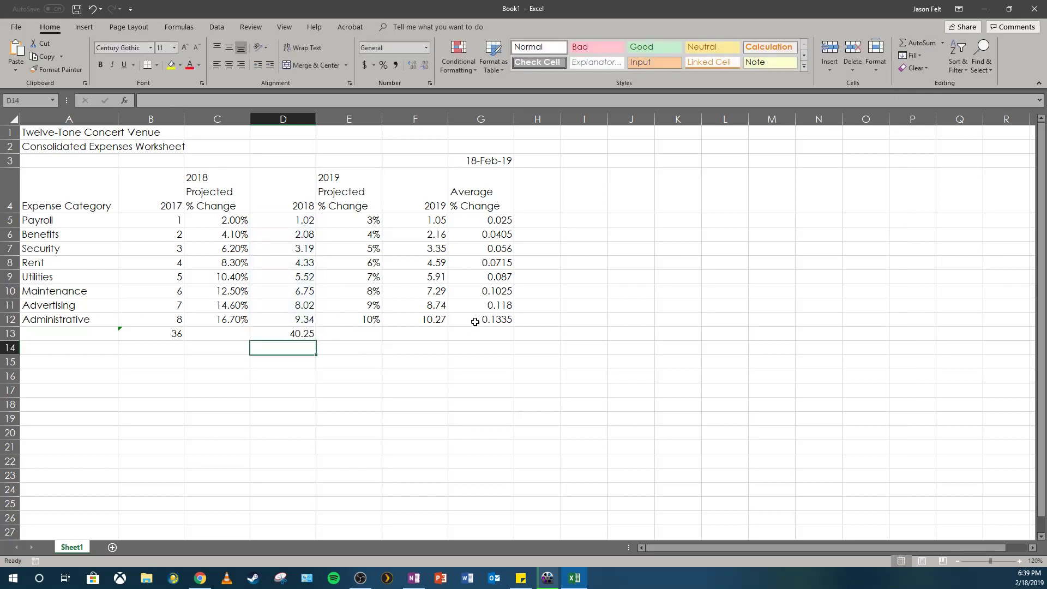
Total the 2019 expenses in cell F13 with the formula =SUM(F5:F12).
left_click(424, 334)
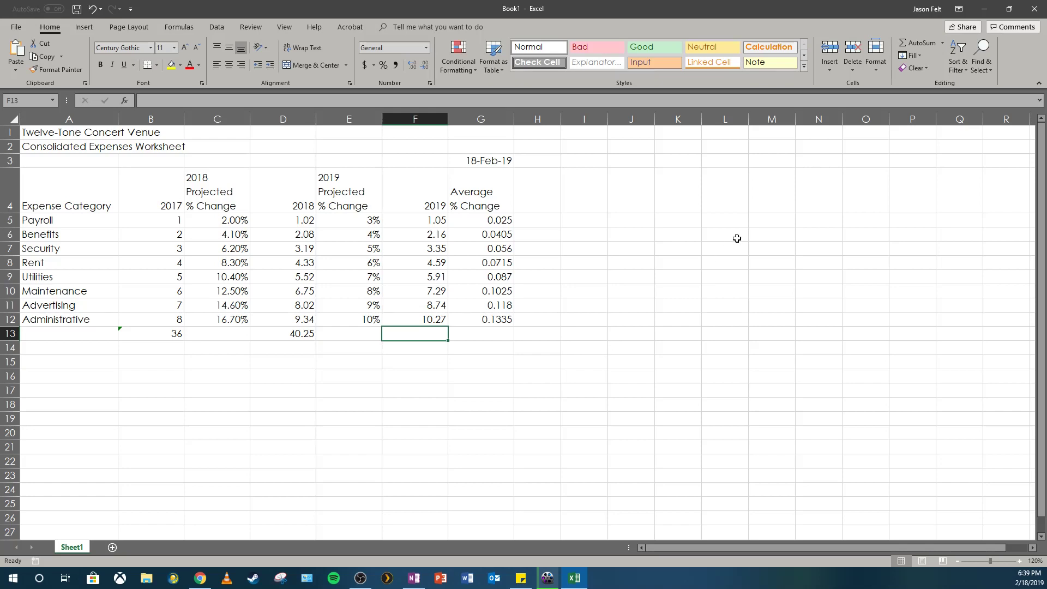
left_click(942, 45)
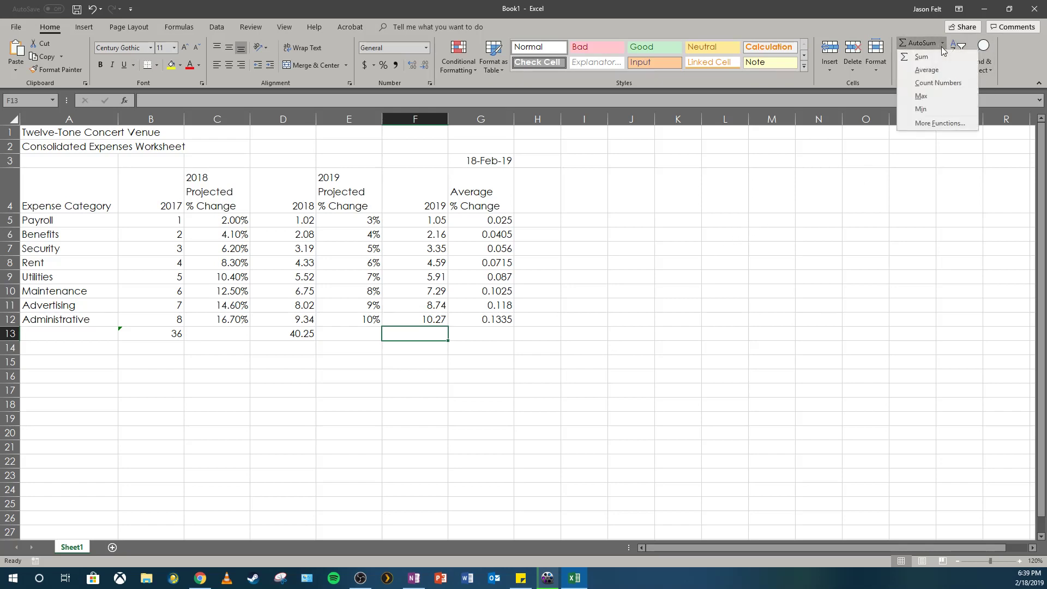
left_click(921, 57)
left_click_drag(421, 220, 420, 317)
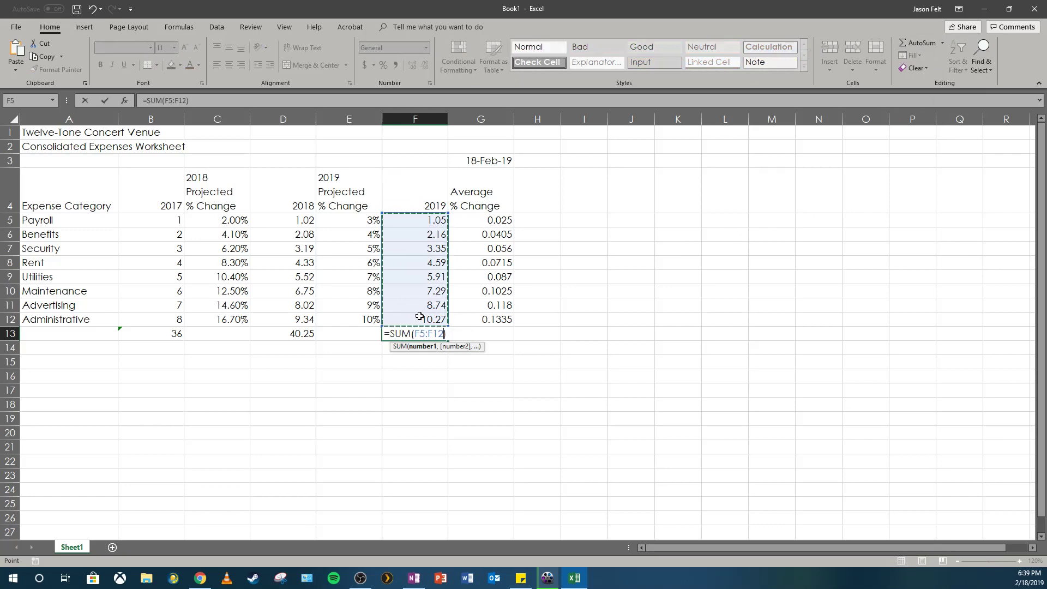
key("Return")
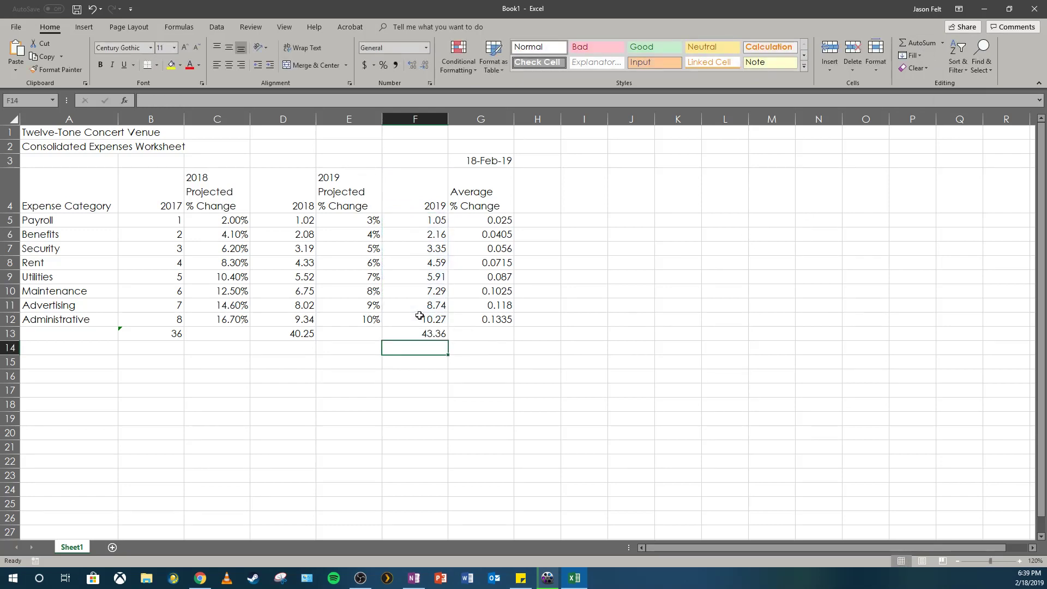
left_click(452, 335)
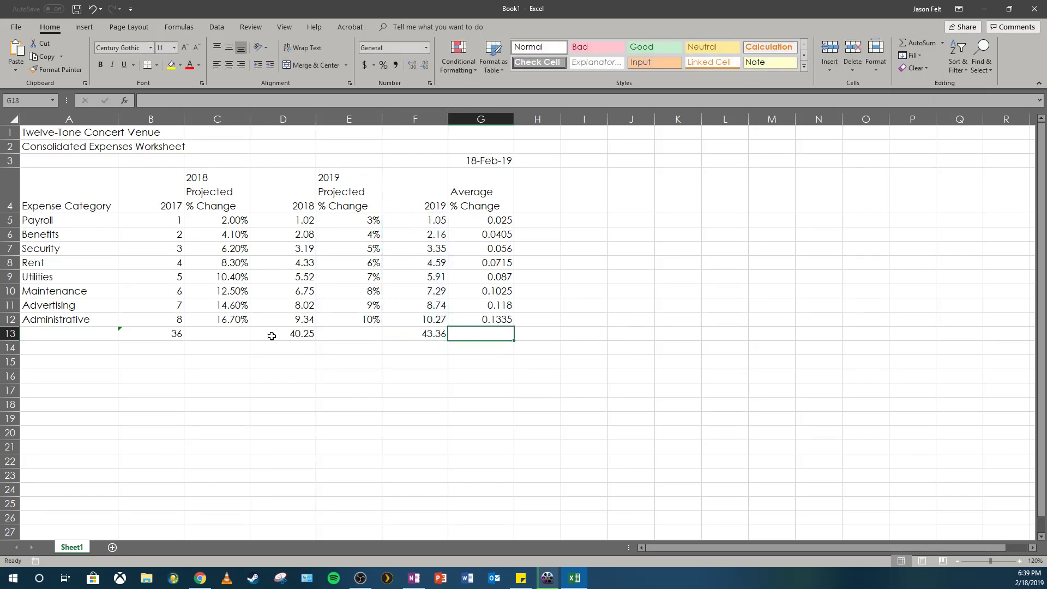
left_click_drag(156, 218, 156, 319)
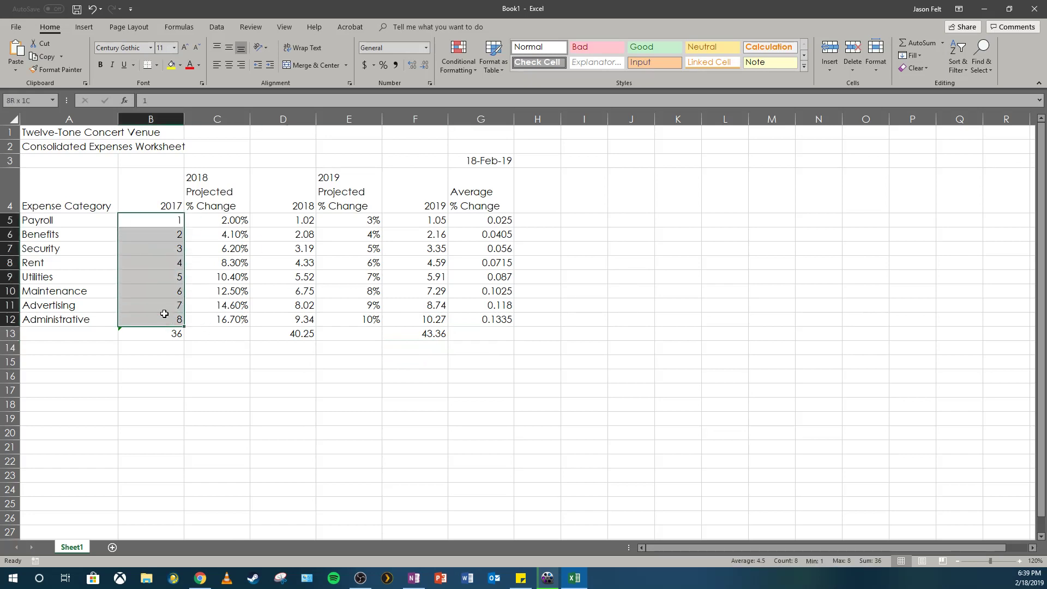
left_click(158, 317)
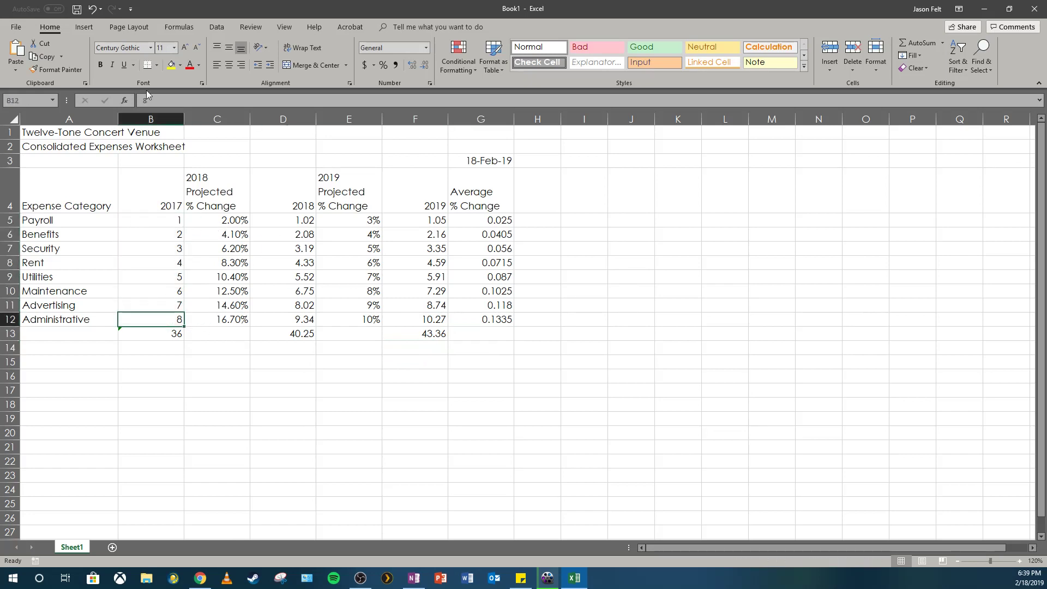
Start saving the workbook and browse to the Office 2016 Tutorials and Projects folder on the Desktop.
left_click(77, 10)
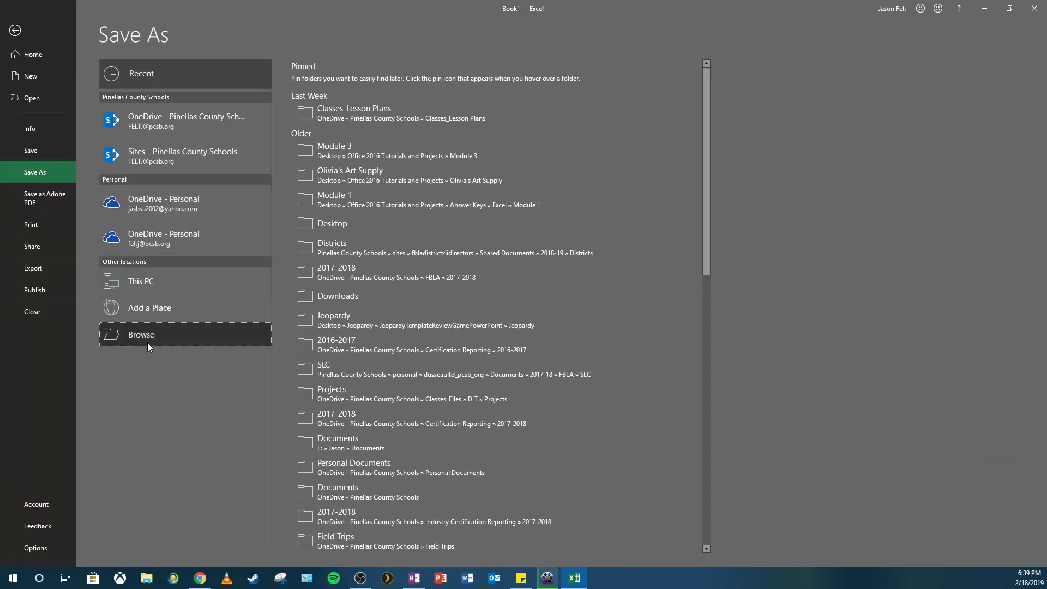
left_click(137, 330)
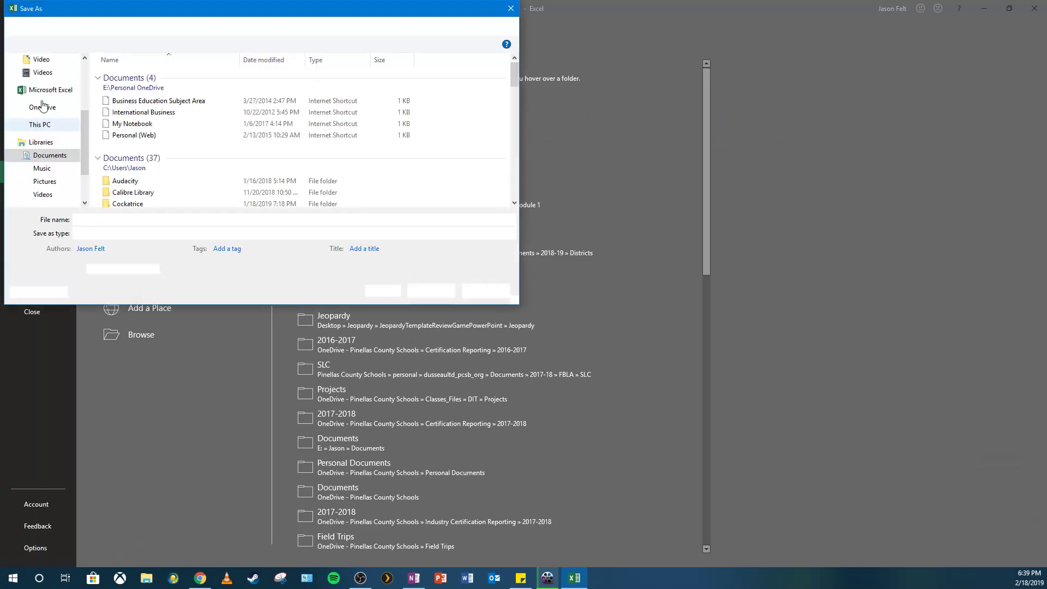
scroll(62, 142, "up", 1)
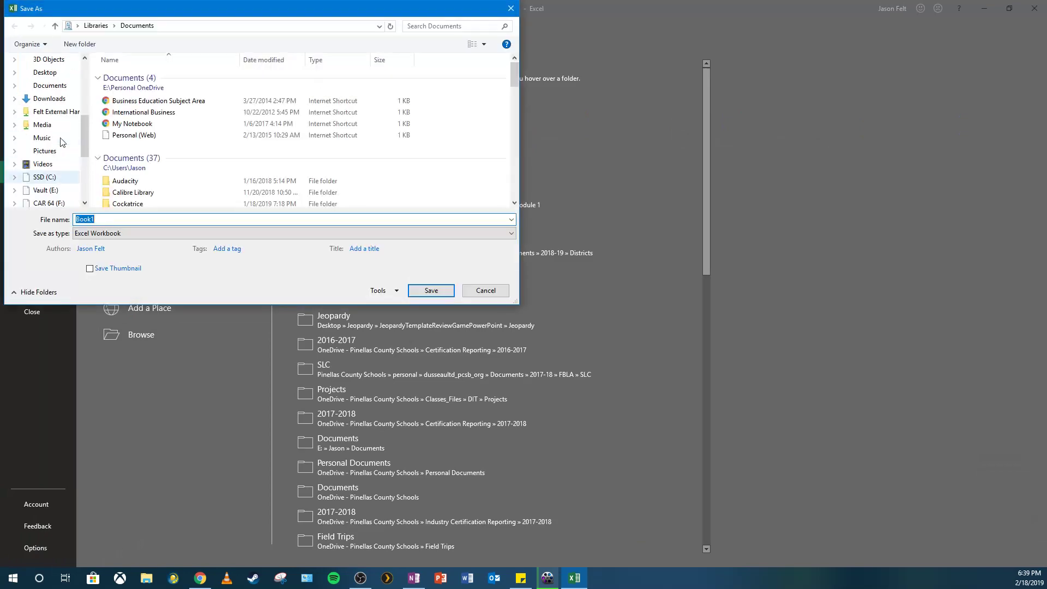
left_click(45, 72)
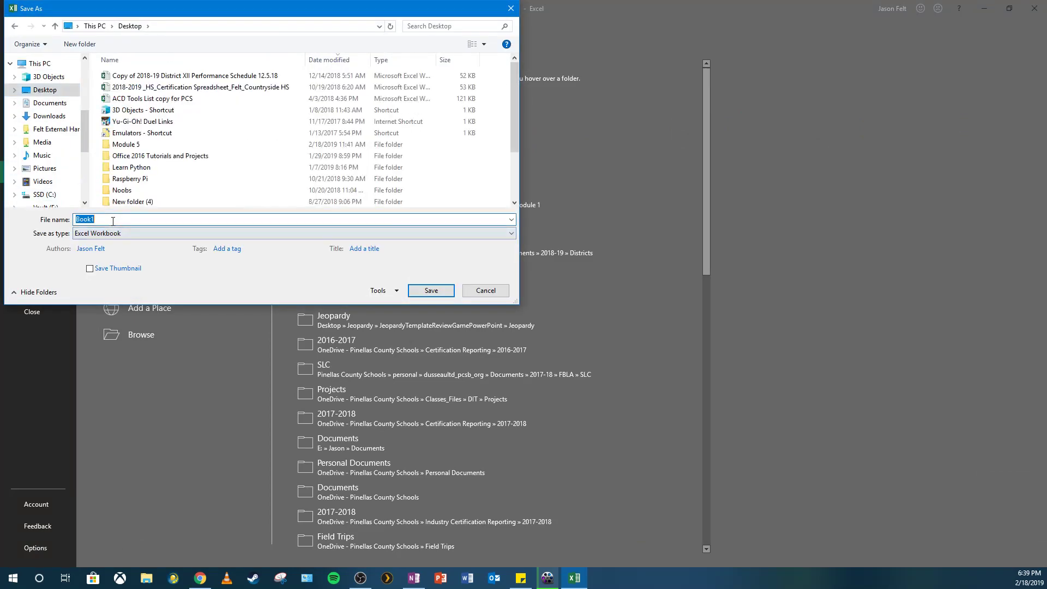
scroll(257, 154, "down", 2)
double_click(182, 99)
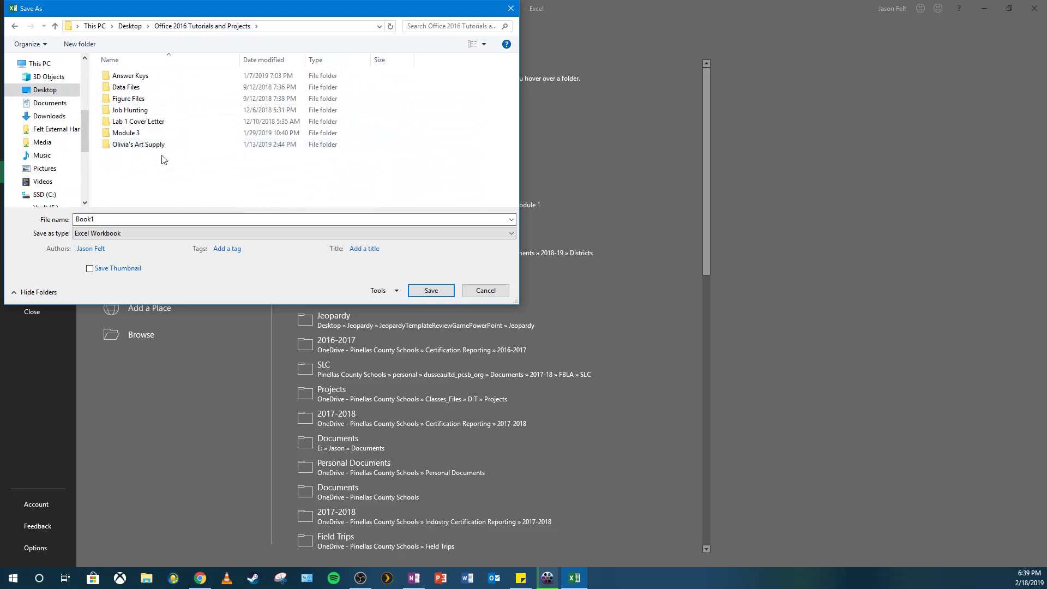
Create a new folder named Module 4 inside Office 2016 Tutorials and Projects.
left_click(91, 47)
type("Mo")
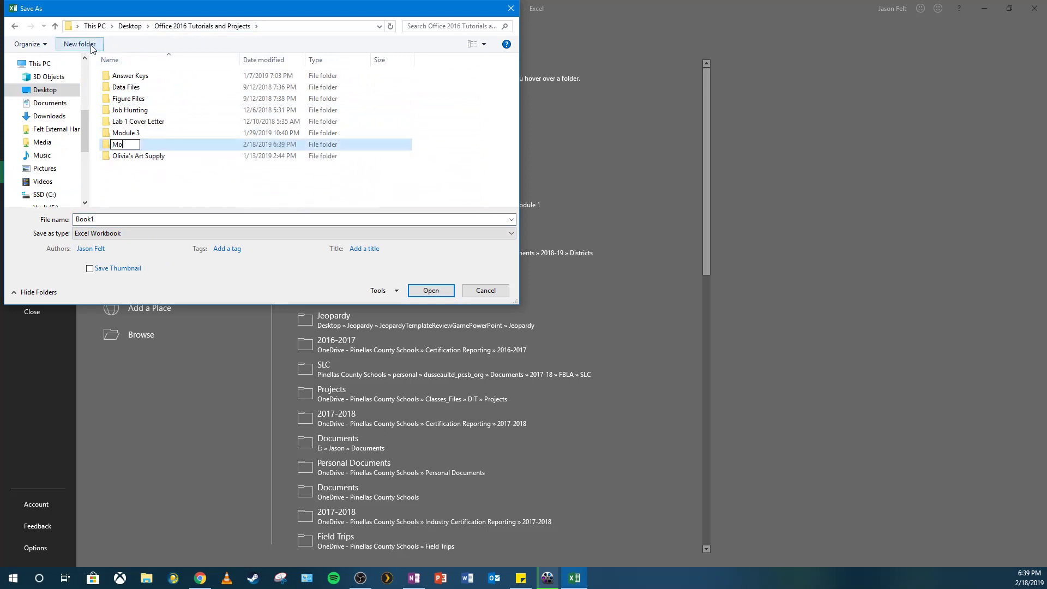
type("dule 4")
key("Return")
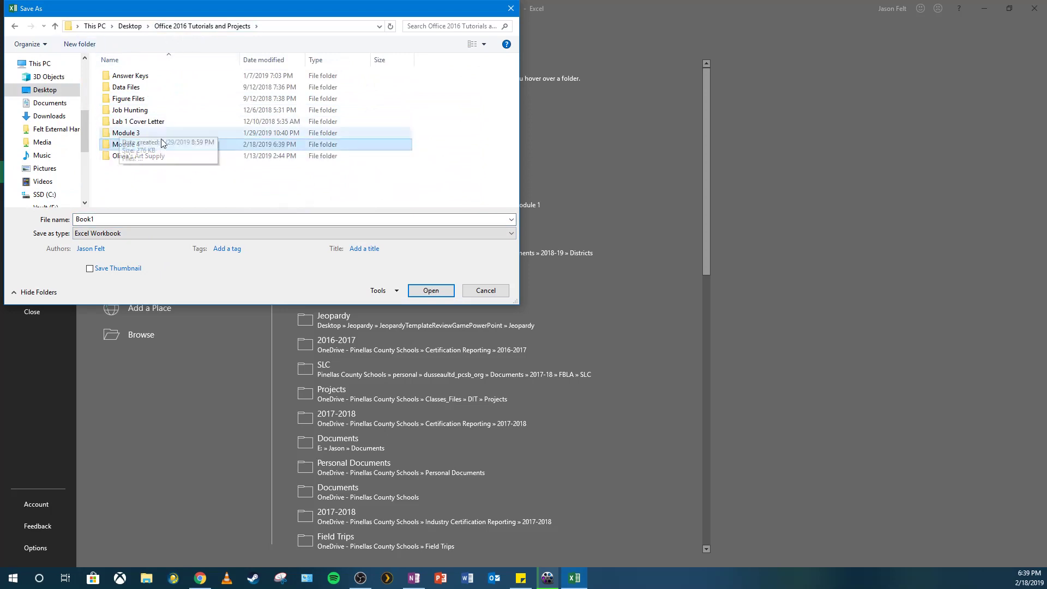
Save the workbook in the Module 4 folder as Concert Venues Consolidated_ followed by the author's full name.
double_click(158, 145)
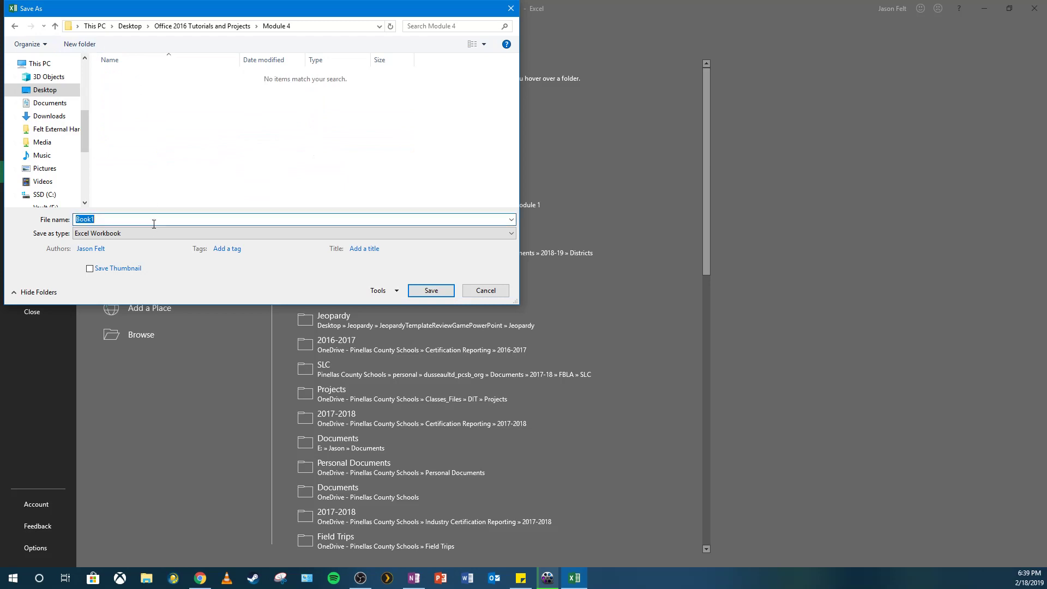
type("Concert Venues Consolidated_Jason Felt")
key("Return")
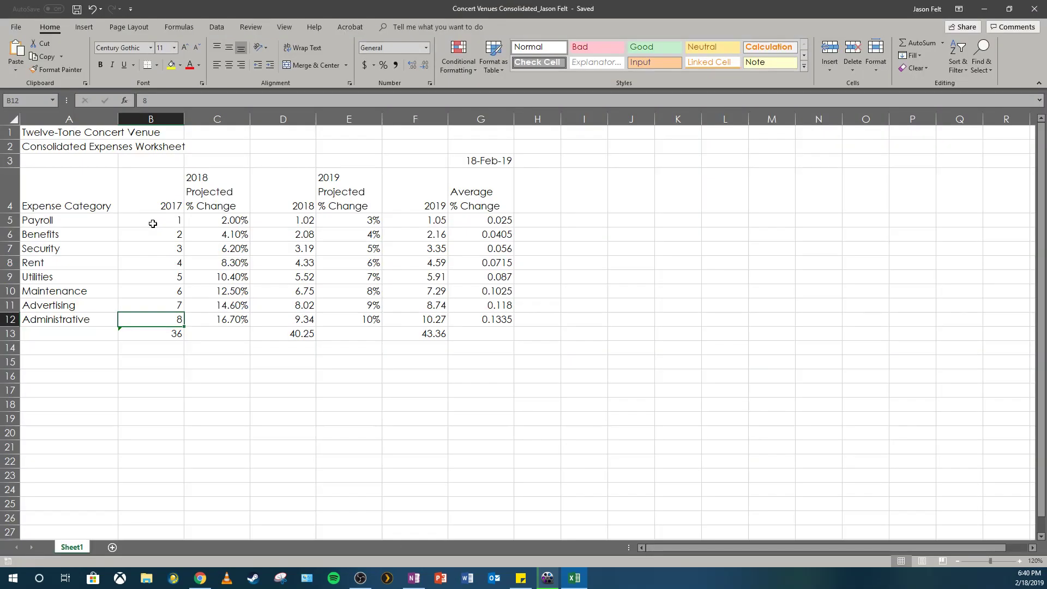